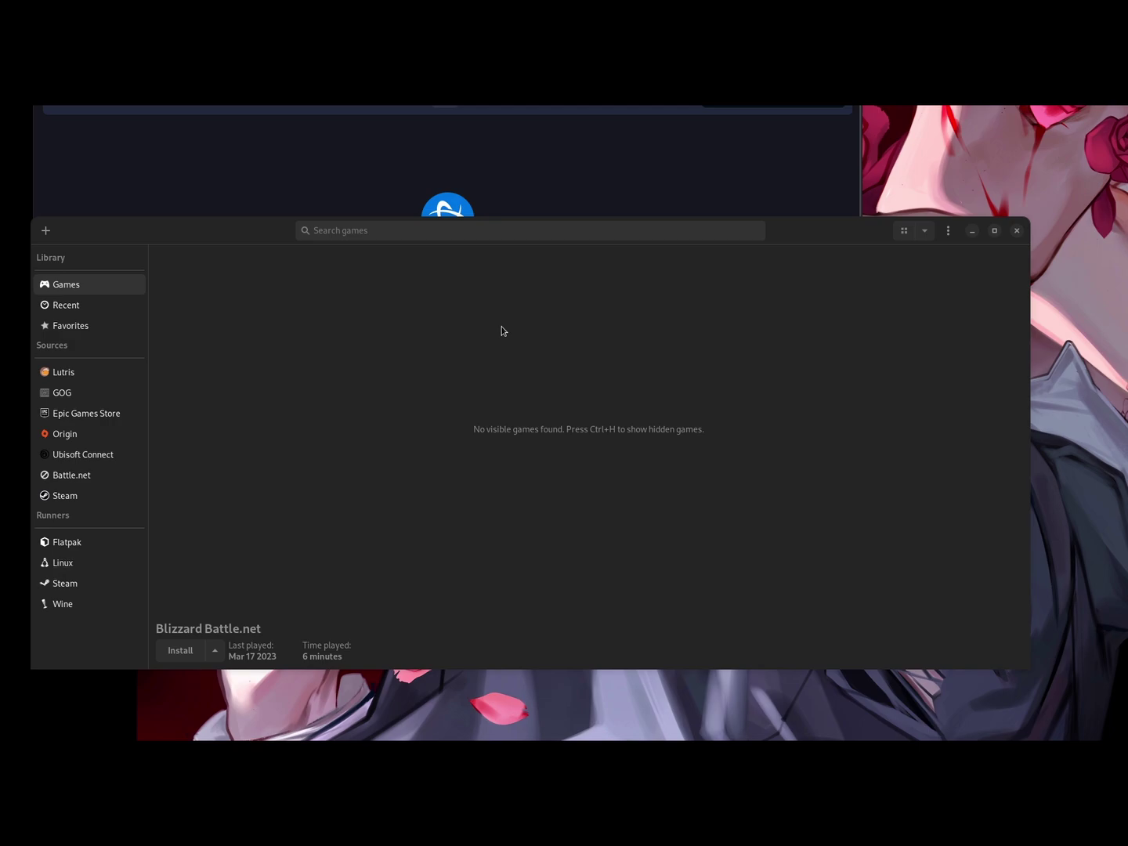
Run the Lutris.net Blizzard Battle.net installer with the default directory and English (US).
{"action": "left_click", "coordinate": [694, 393]}
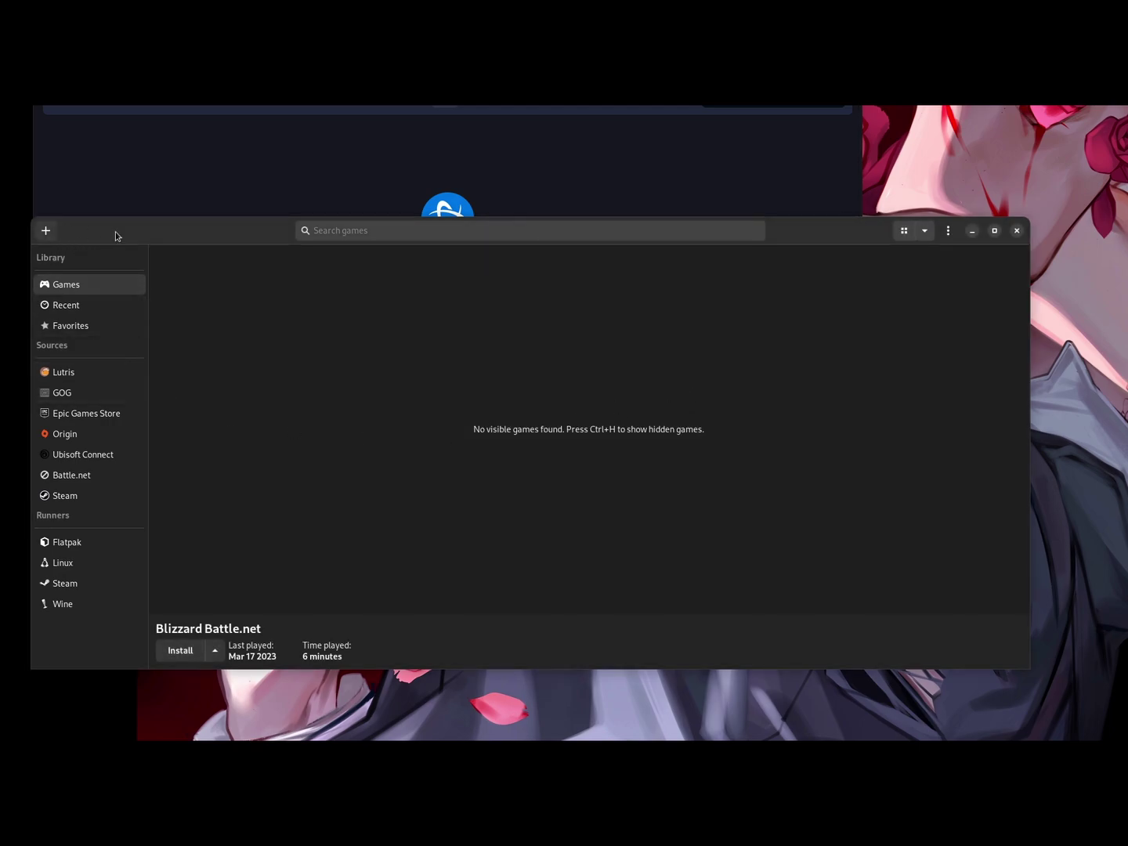
{"action": "left_click", "coordinate": [45, 231]}
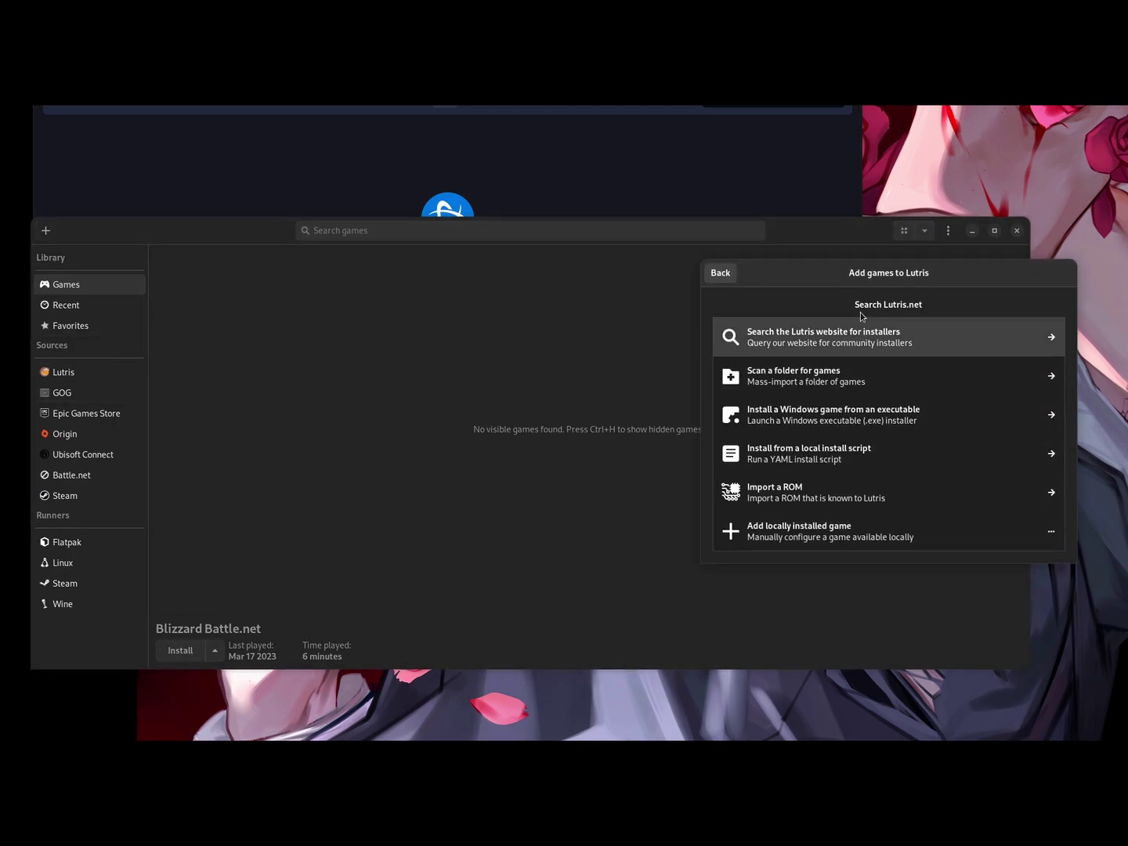
{"action": "left_click", "coordinate": [860, 315]}
{"action": "type", "text": "b"}
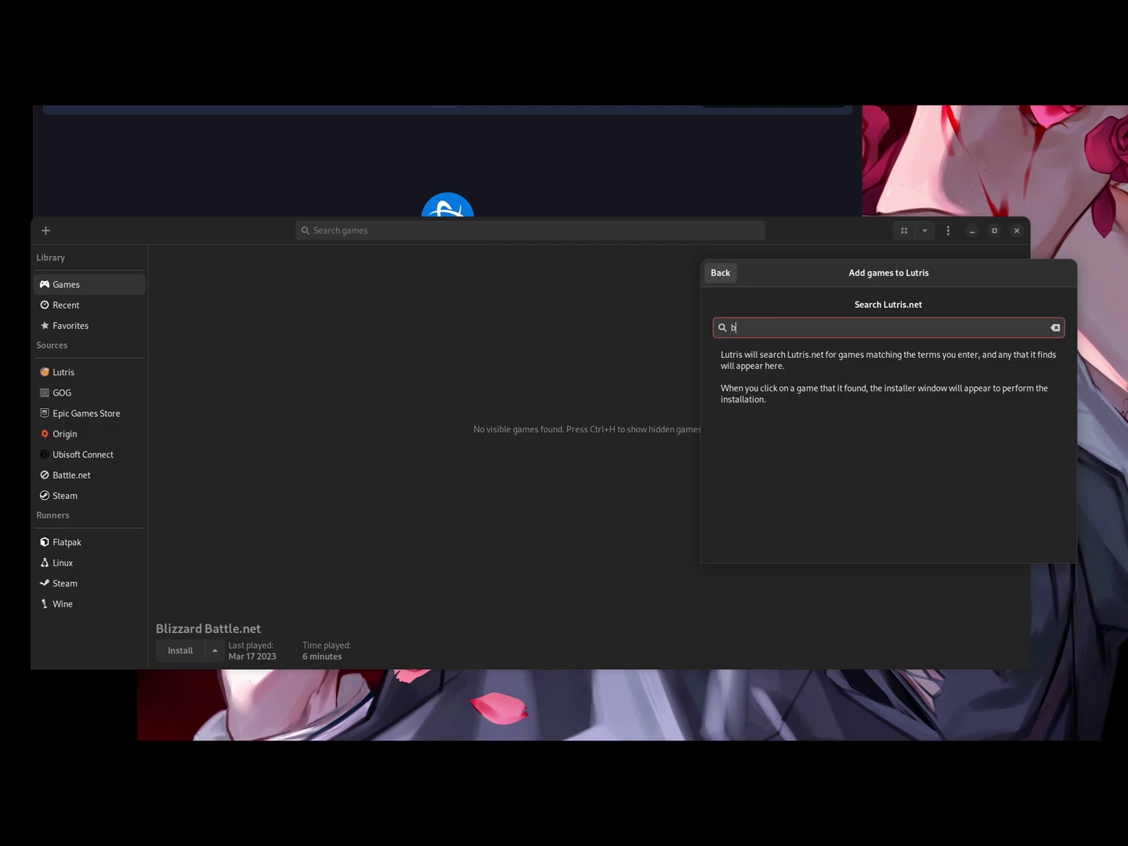
{"action": "type", "text": "attle.net"}
{"action": "left_click", "coordinate": [834, 393]}
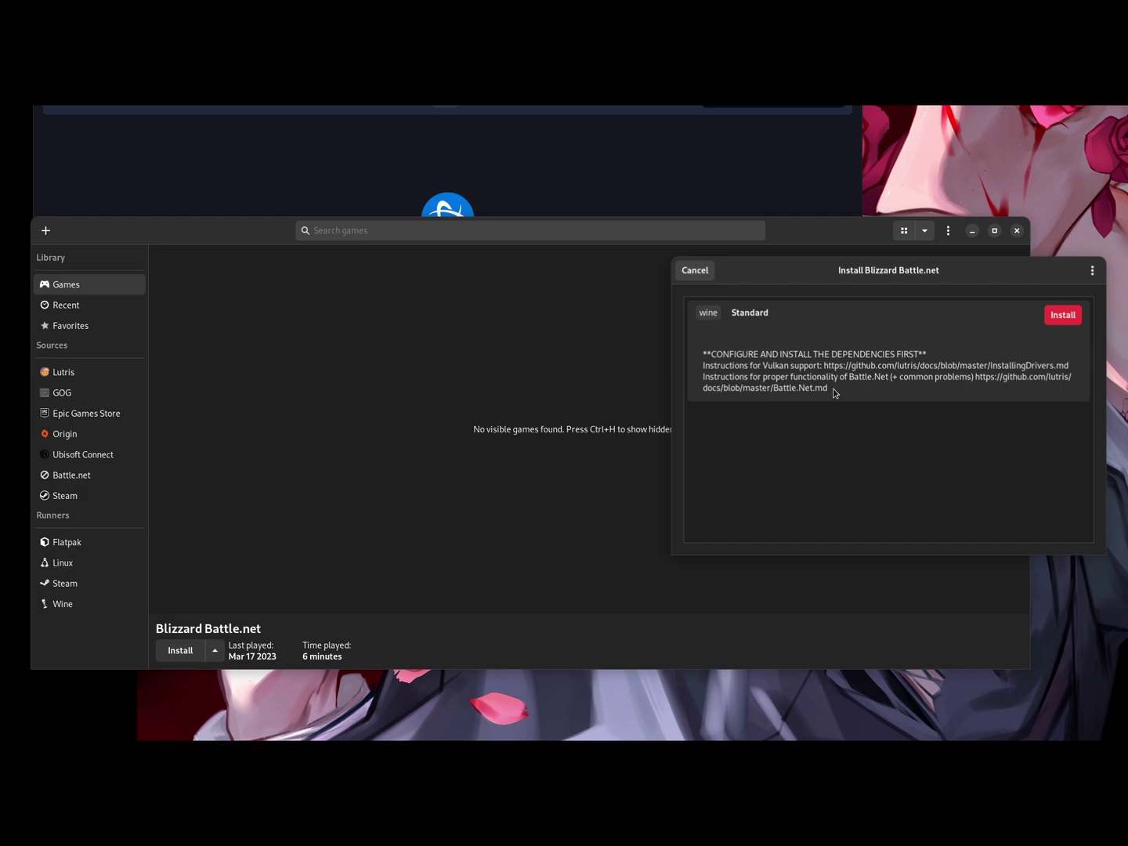
{"action": "left_click", "coordinate": [1062, 315]}
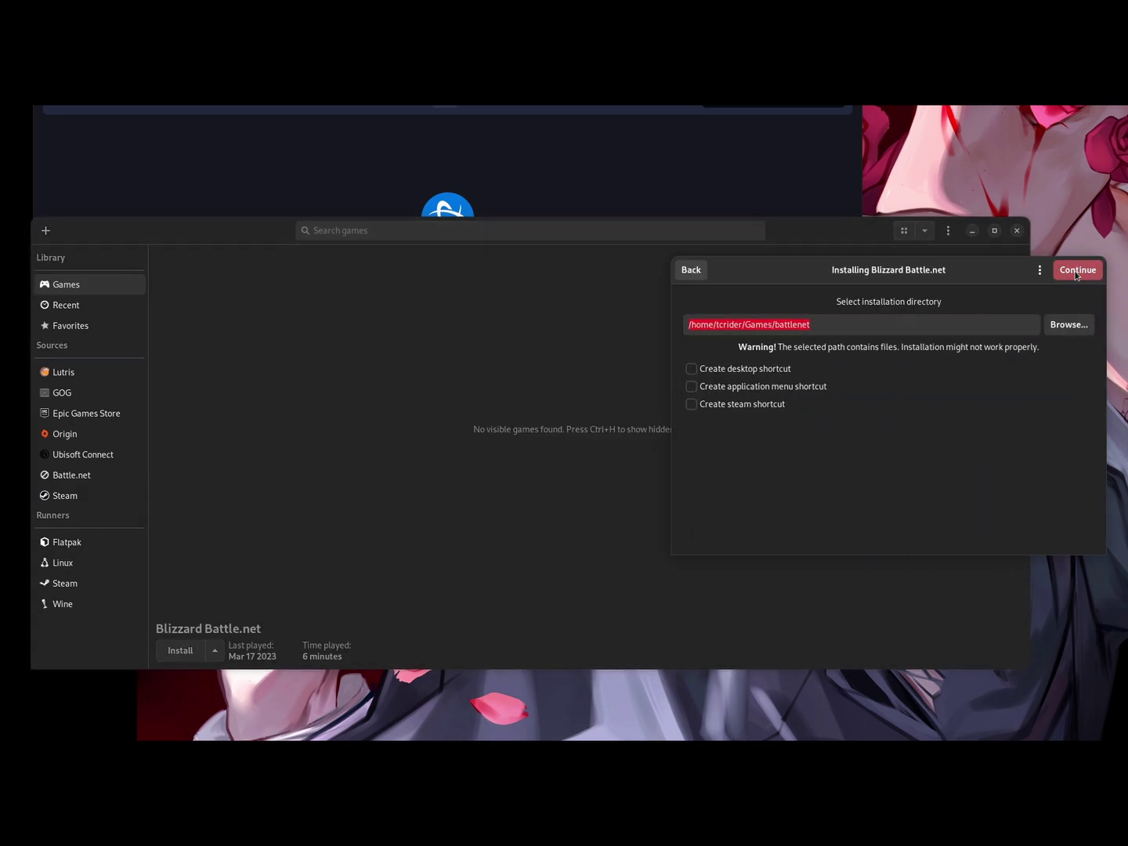
{"action": "left_click", "coordinate": [1075, 272]}
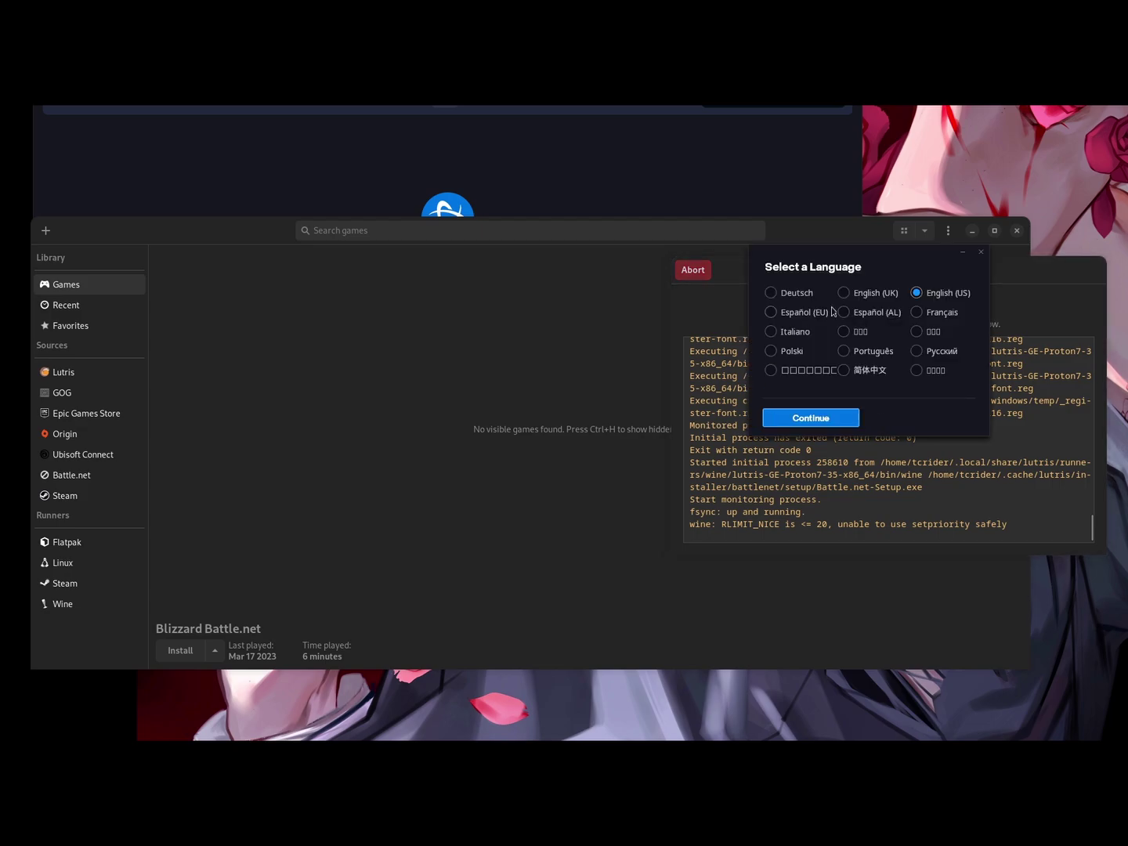
{"action": "left_click", "coordinate": [815, 419]}
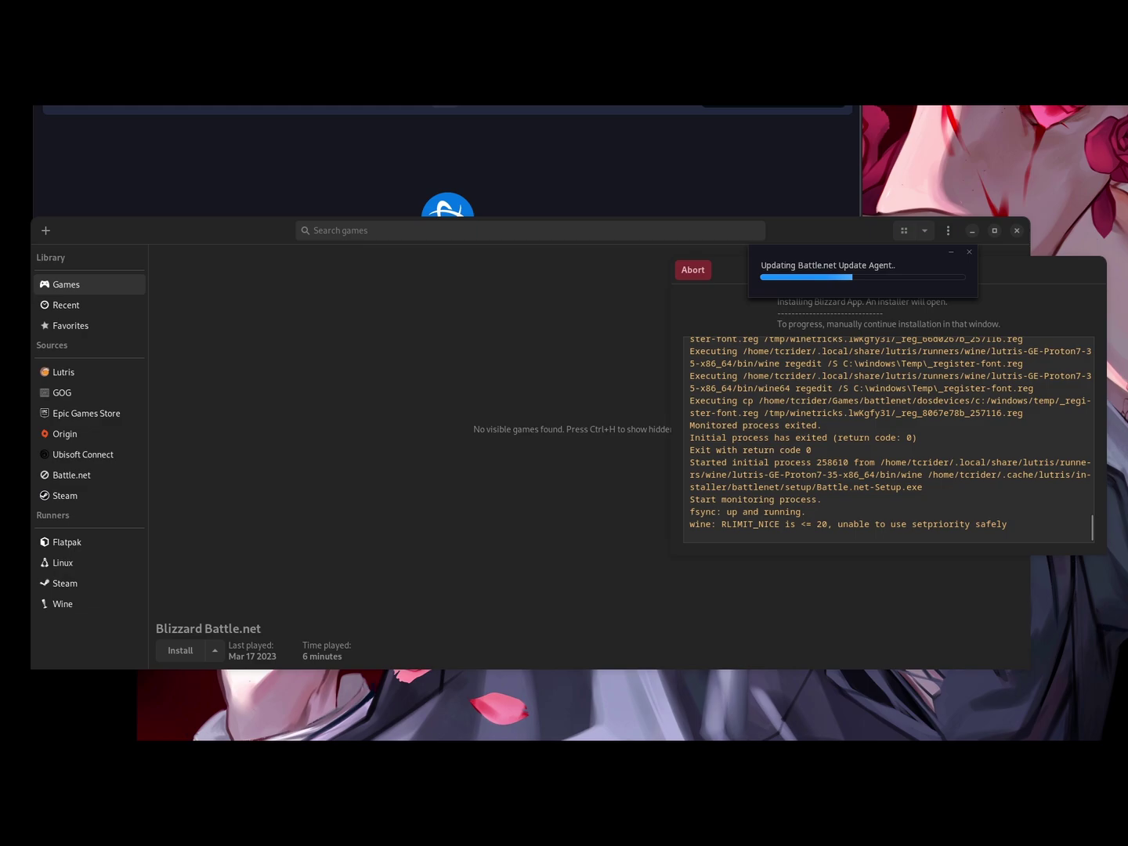
Let the Battle.net installer finish, then move the Installing Blizzard Battle.net dialog aside.
{"action": "left_click", "coordinate": [538, 143]}
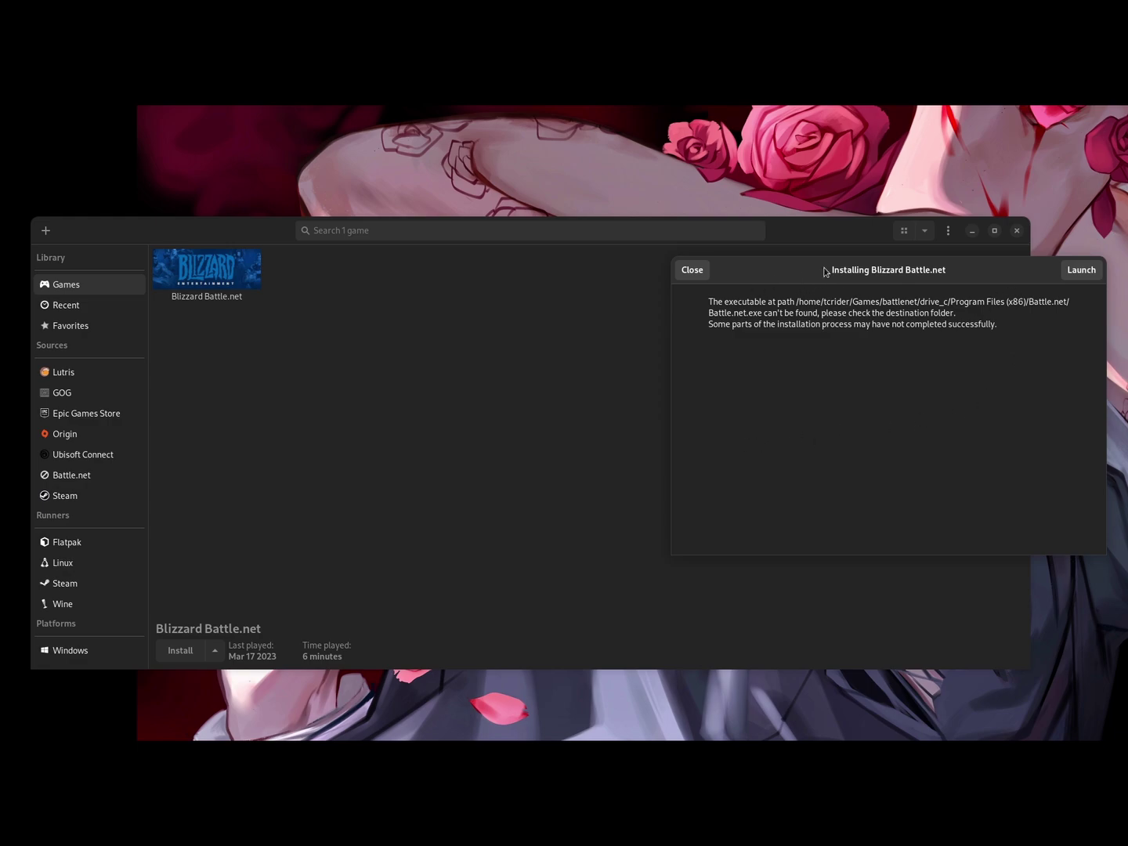
{"action": "left_click_drag", "start_coordinate": [820, 282], "coordinate": [707, 300]}
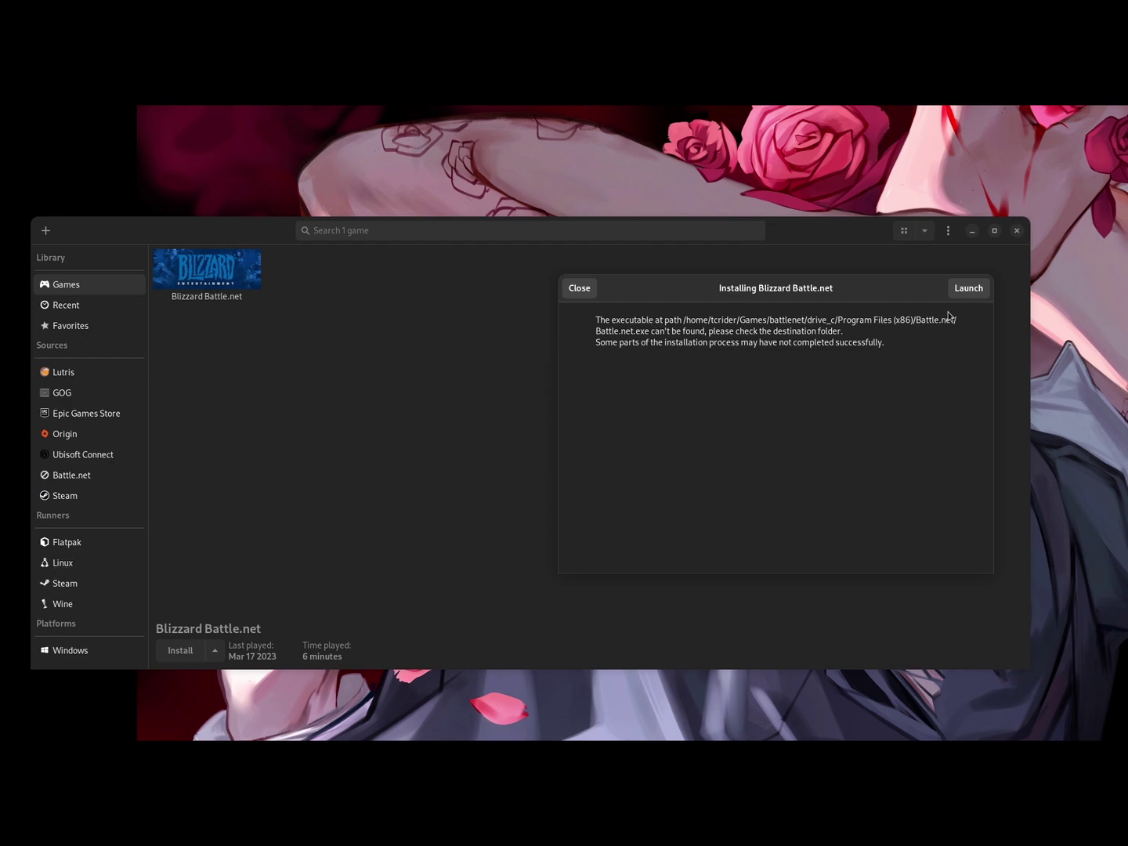
Dismiss the install result and open Blizzard Battle.net's Game options configuration.
{"action": "left_click", "coordinate": [590, 293]}
{"action": "right_click", "coordinate": [206, 280]}
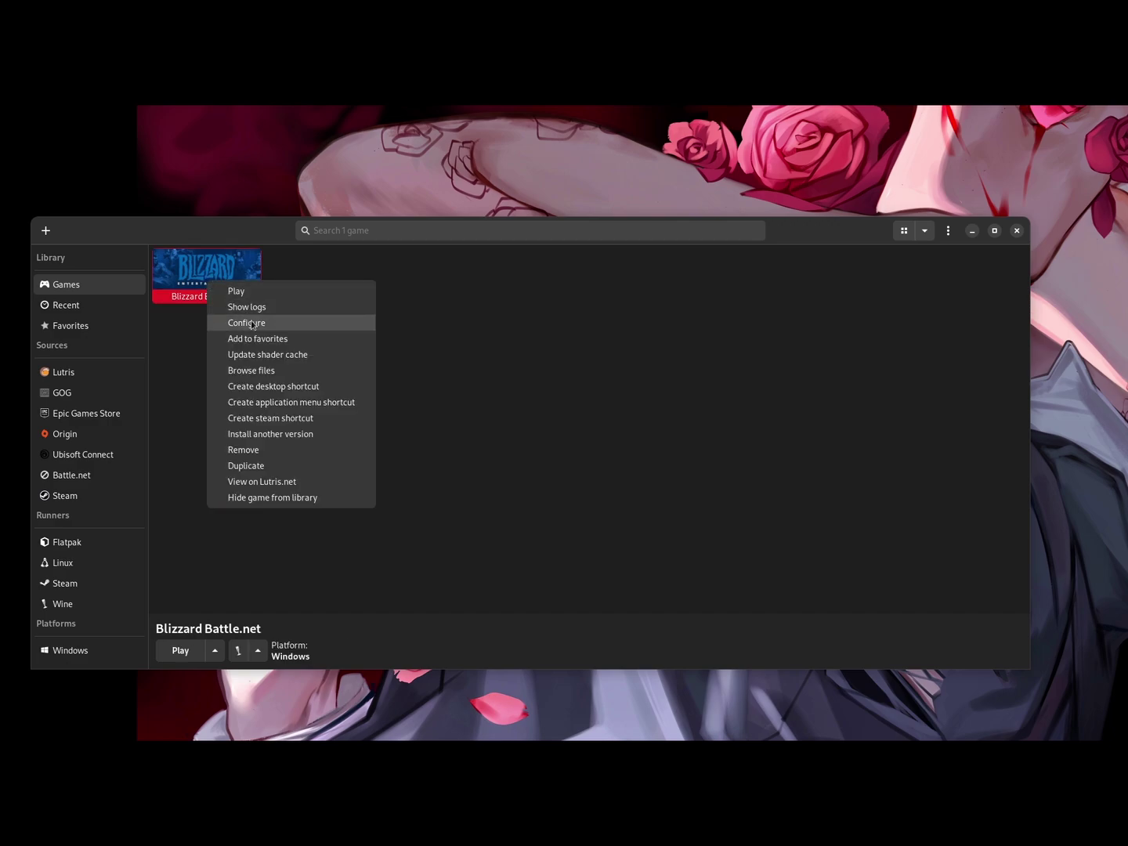
{"action": "left_click", "coordinate": [251, 323]}
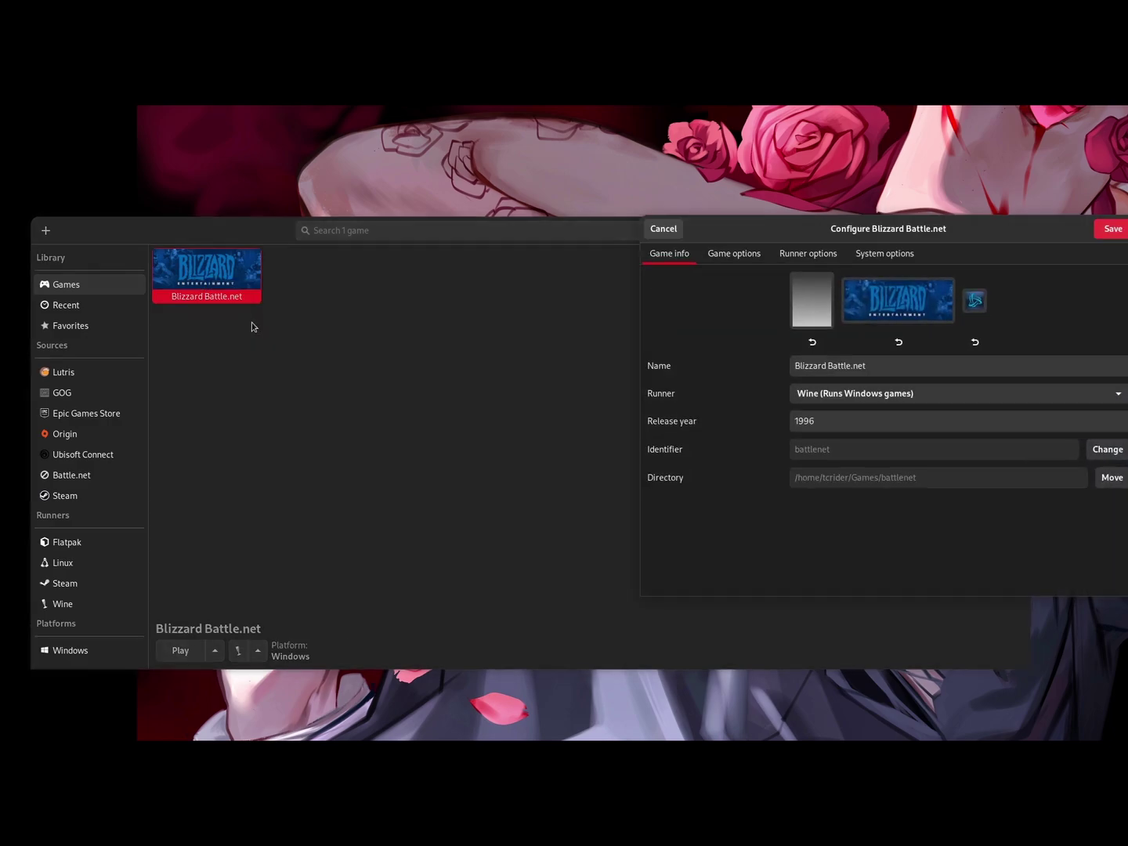
{"action": "left_click", "coordinate": [727, 258]}
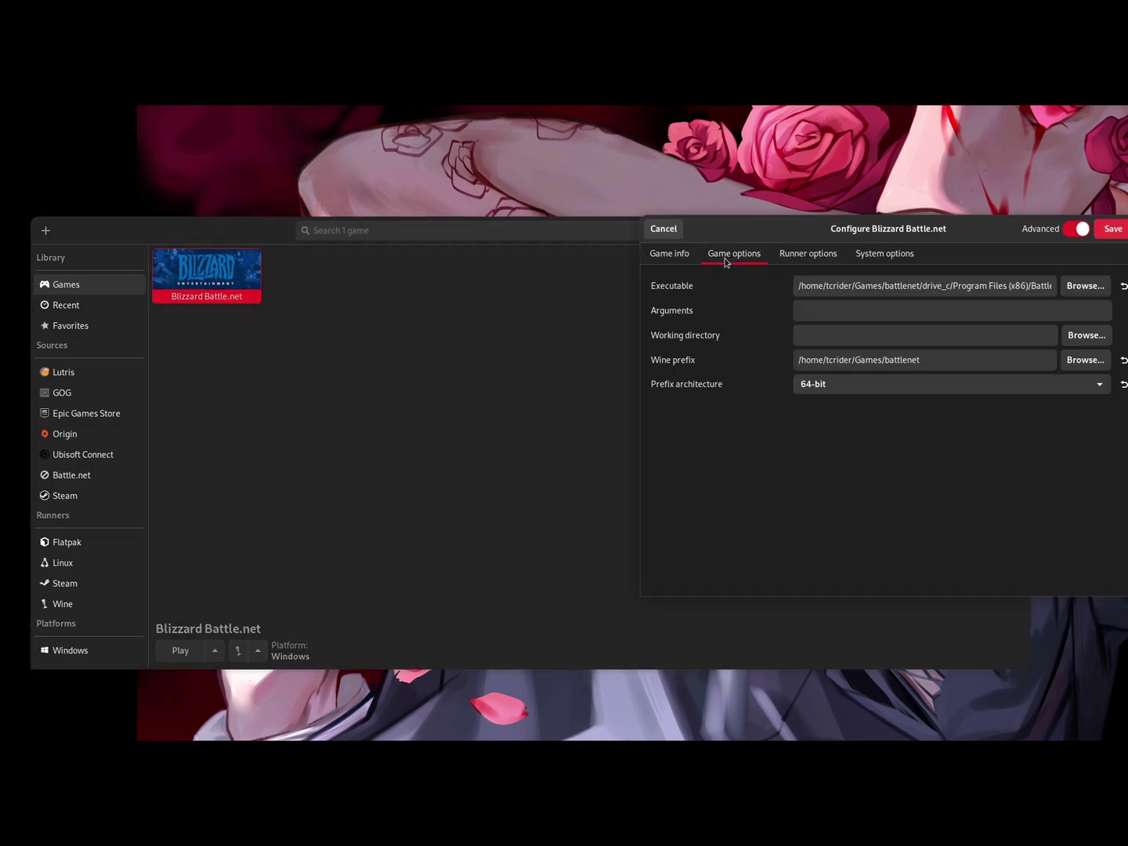
Keep a copy of the executable path, then choose Downloads/Battle.net-Setup.exe as the executable.
{"action": "left_click", "coordinate": [864, 283]}
{"action": "triple_click", "coordinate": [863, 285]}
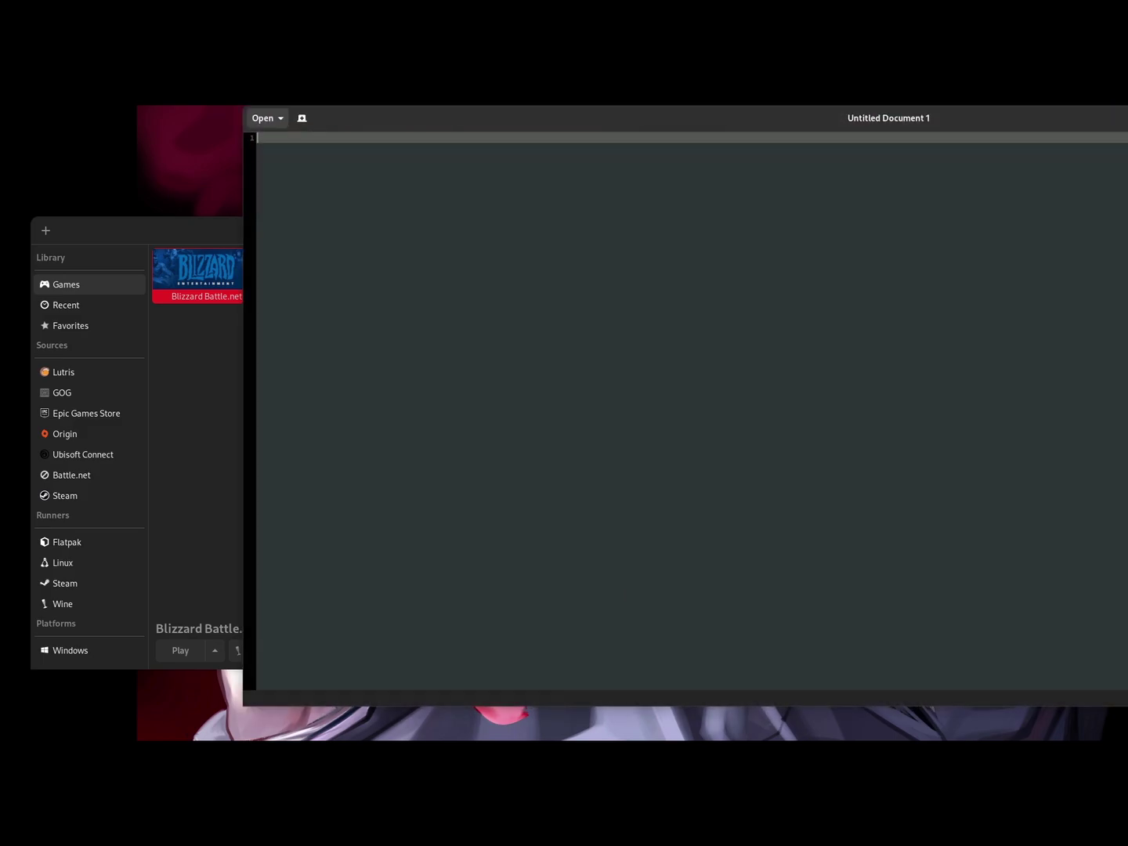
{"action": "type", "text": "/home/tcrider/Games/battlenet/drive_c/Program Files (x86)/Battle.net/Battle.net.exe"}
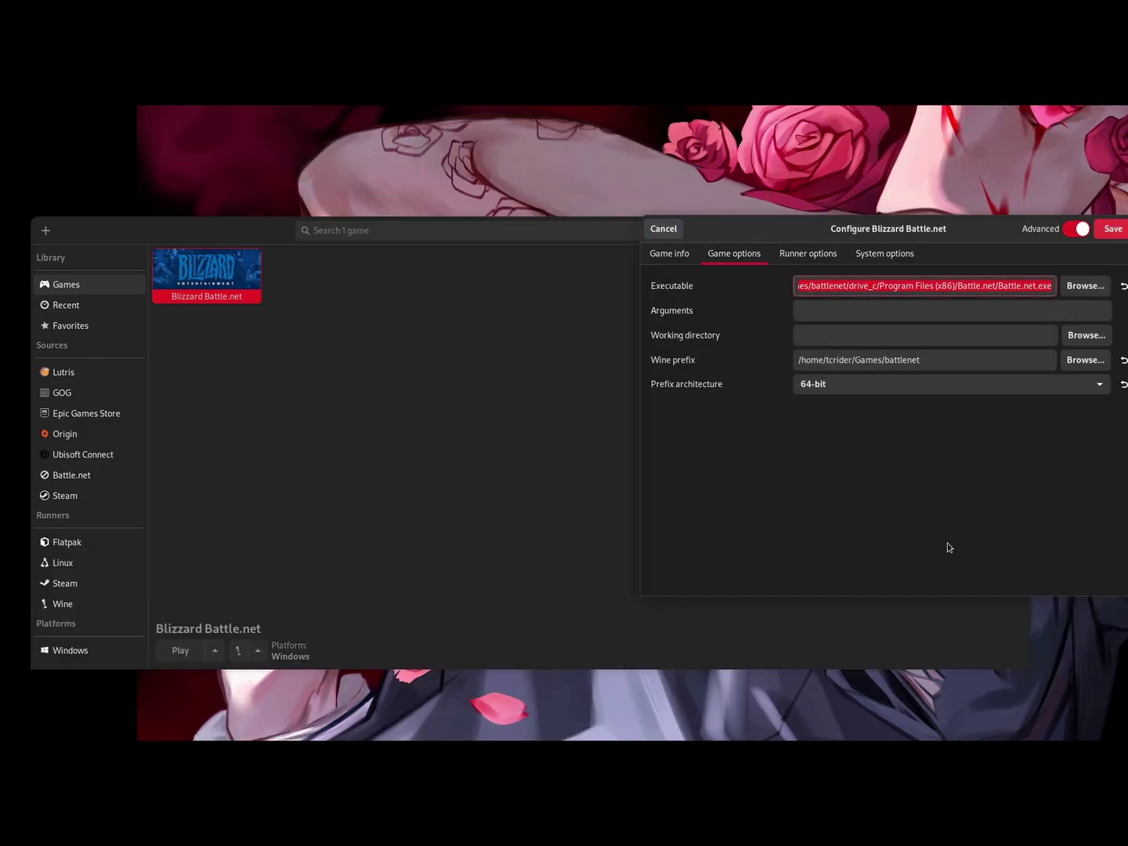
{"action": "left_click", "coordinate": [1080, 288]}
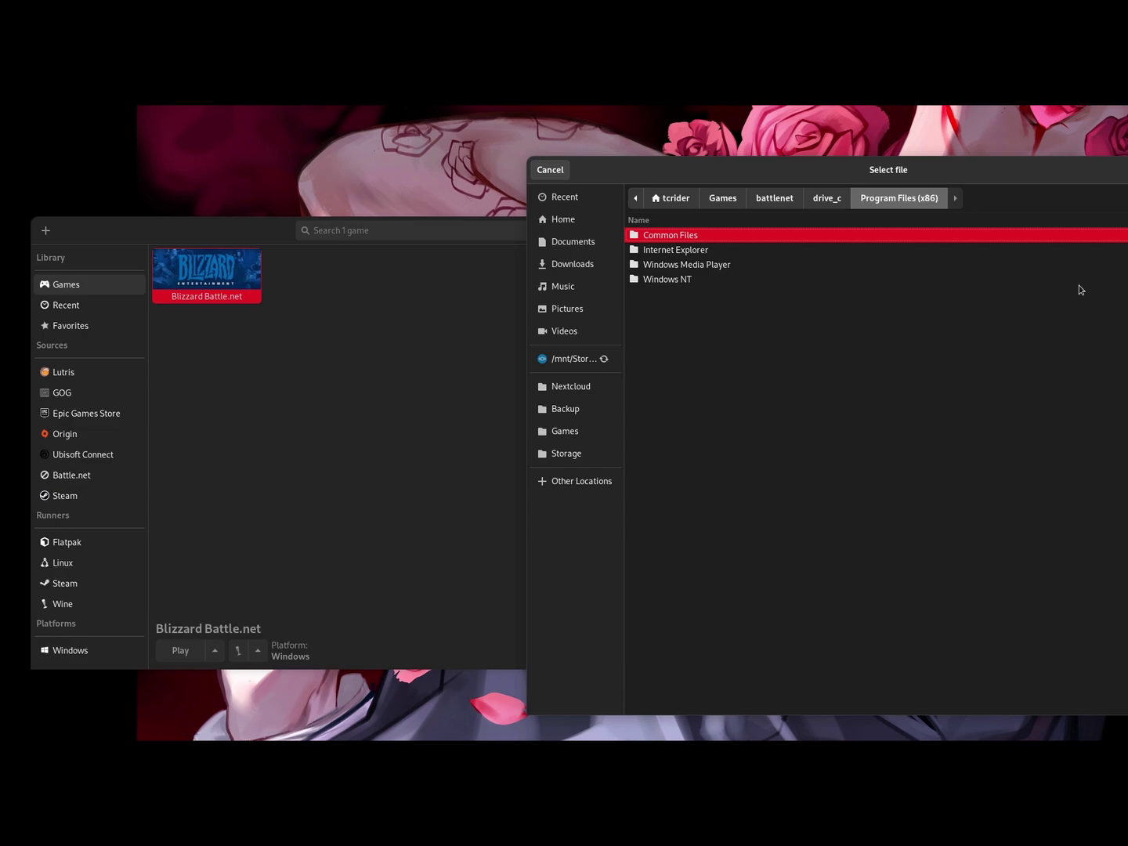
{"action": "left_click", "coordinate": [580, 264]}
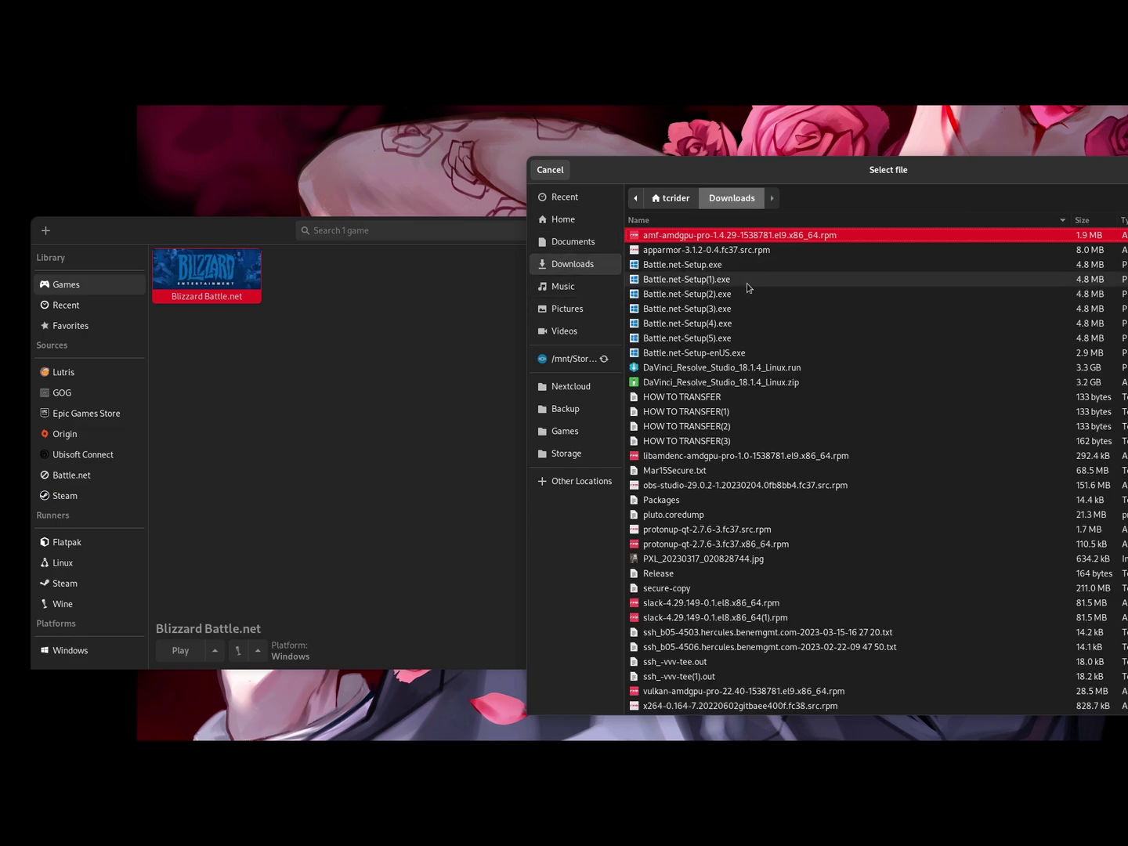
{"action": "double_click", "coordinate": [747, 265]}
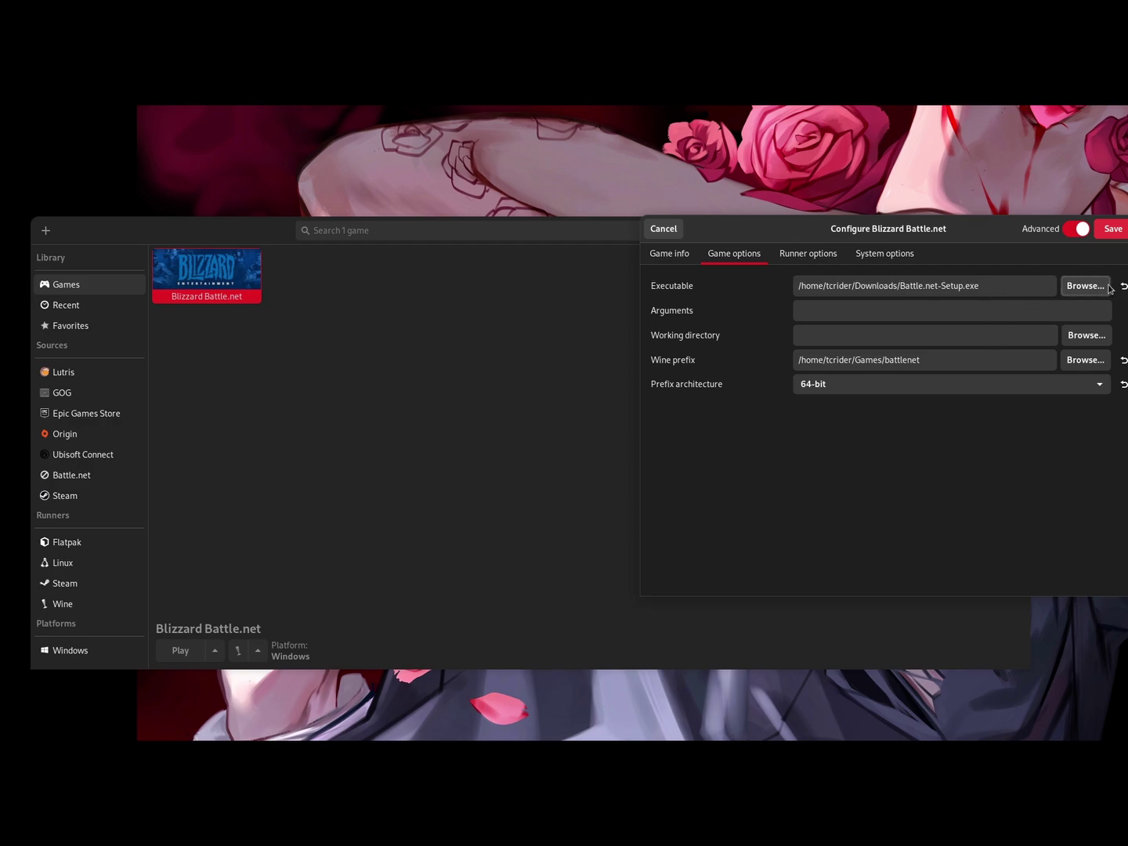
Save the setup-file configuration, launch it to install Battle.net to the default location, then close the login window.
{"action": "left_click", "coordinate": [1113, 228]}
{"action": "right_click", "coordinate": [221, 280]}
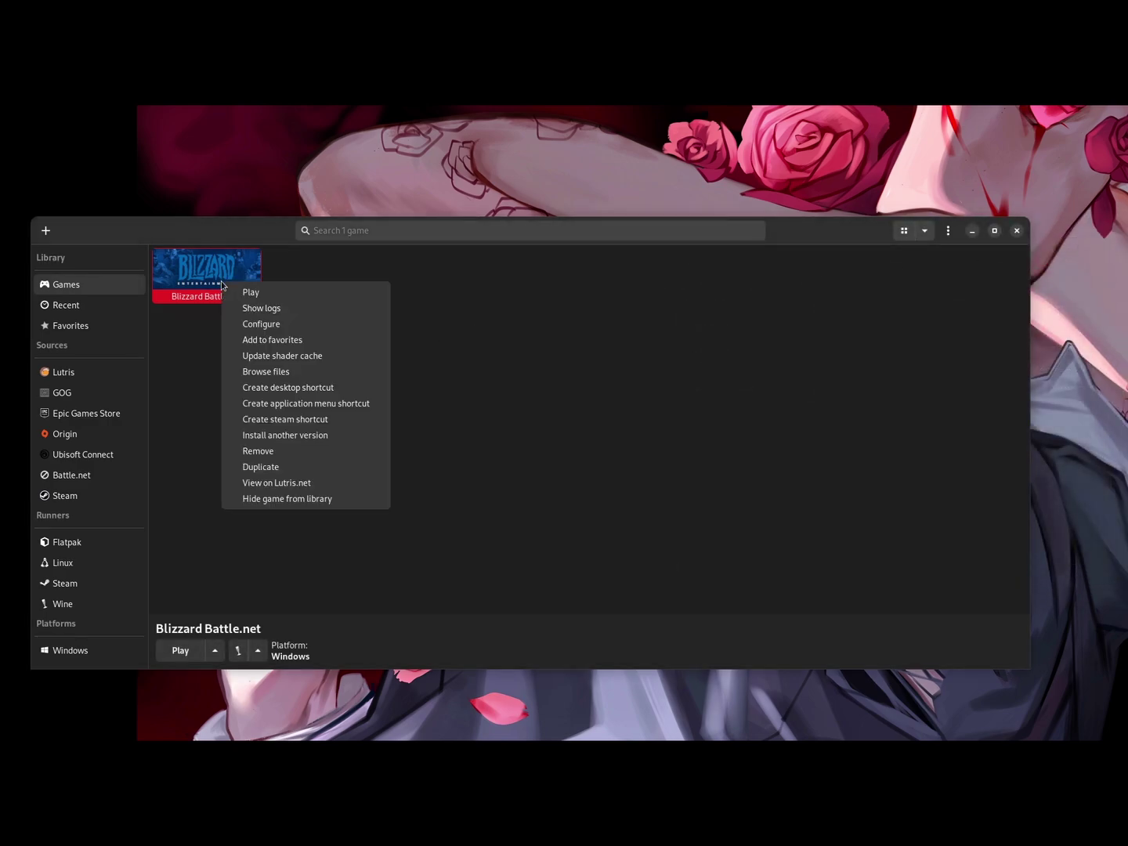
{"action": "left_click", "coordinate": [256, 293]}
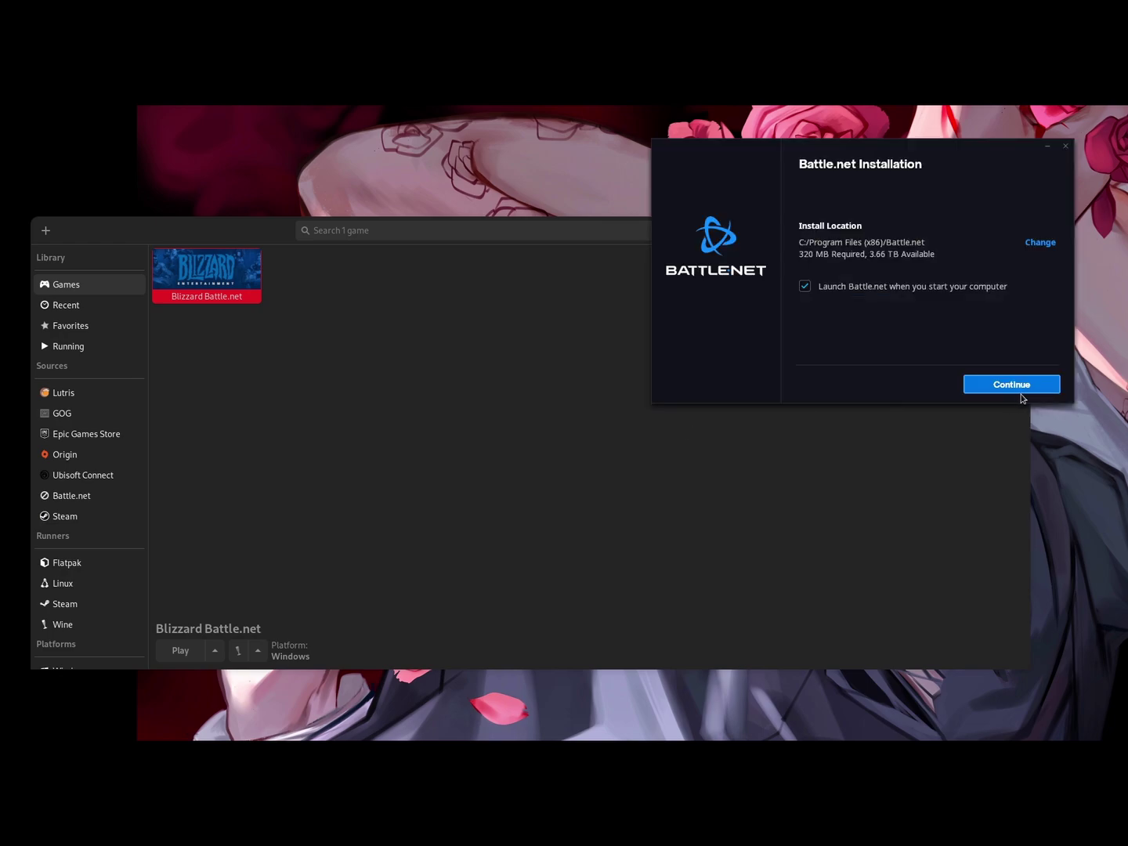
{"action": "left_click", "coordinate": [1009, 386]}
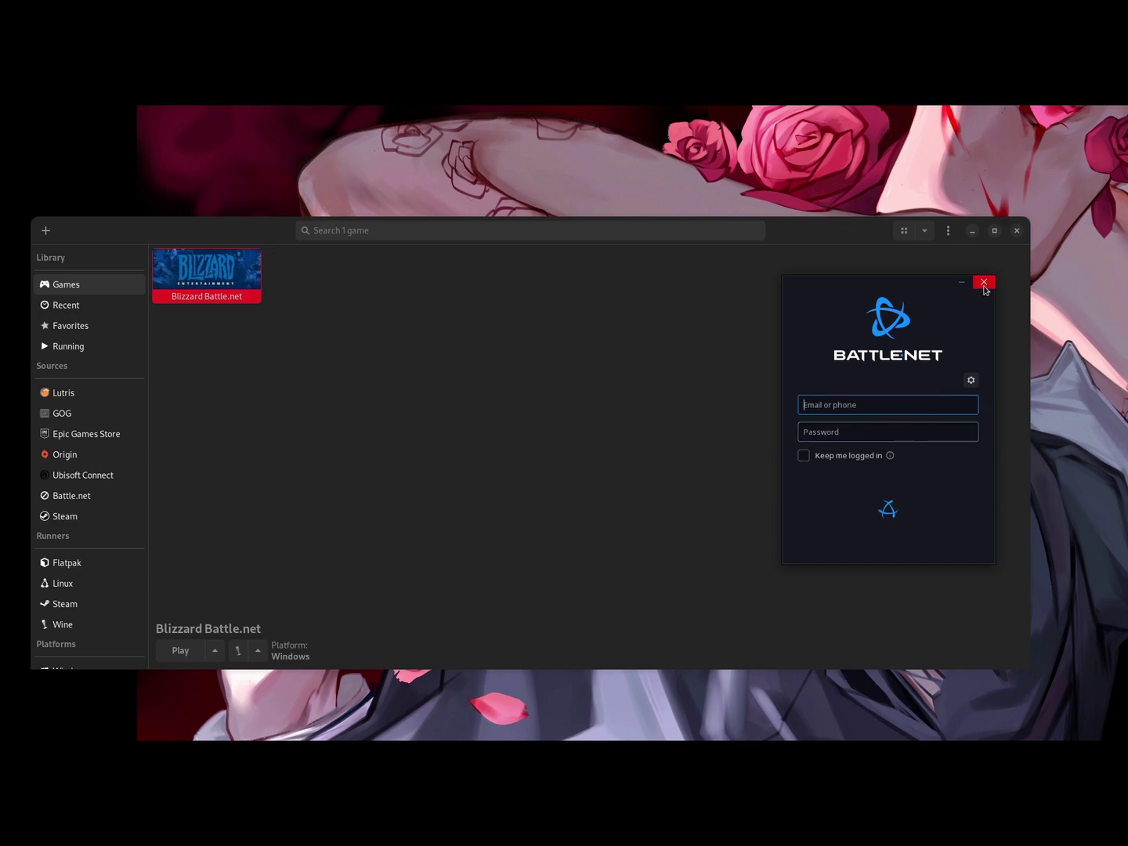
{"action": "left_click", "coordinate": [985, 283]}
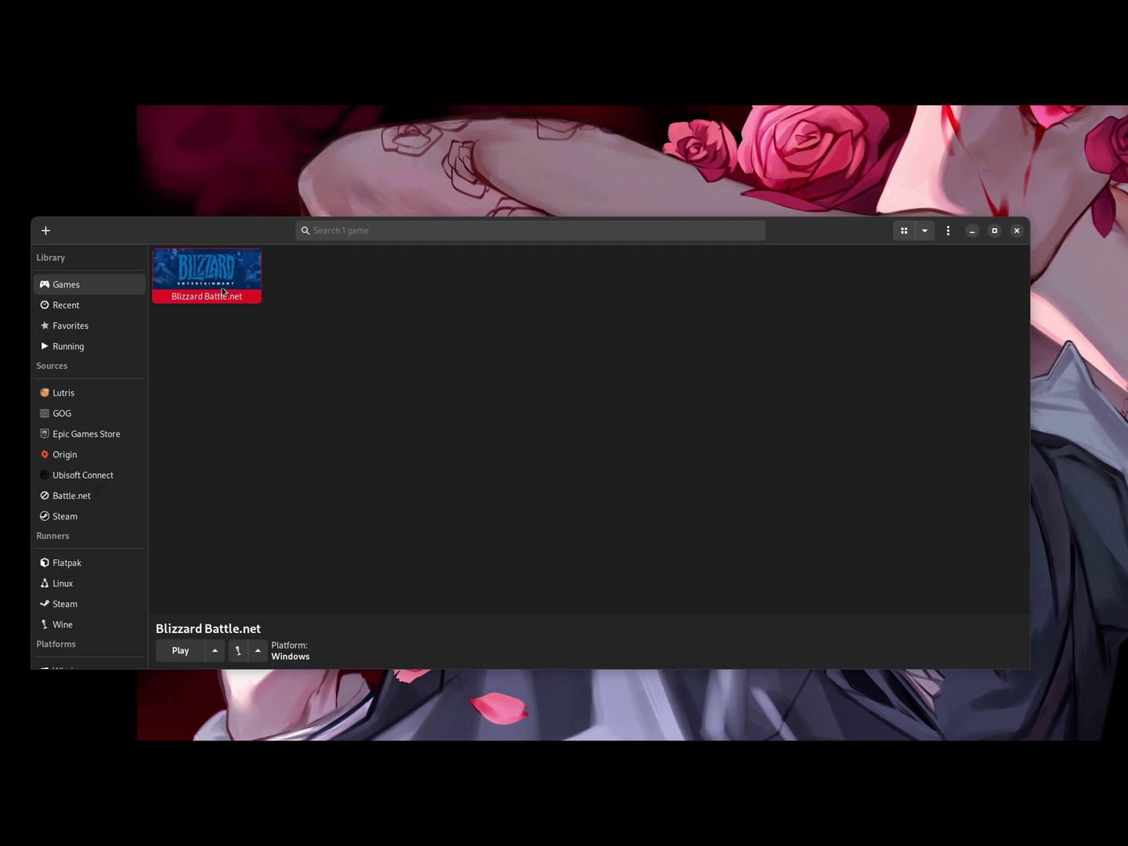
Open the configuration settings for the Blizzard Battle.net entry.
{"action": "right_click", "coordinate": [217, 282]}
{"action": "left_click", "coordinate": [624, 347]}
{"action": "left_click", "coordinate": [195, 286]}
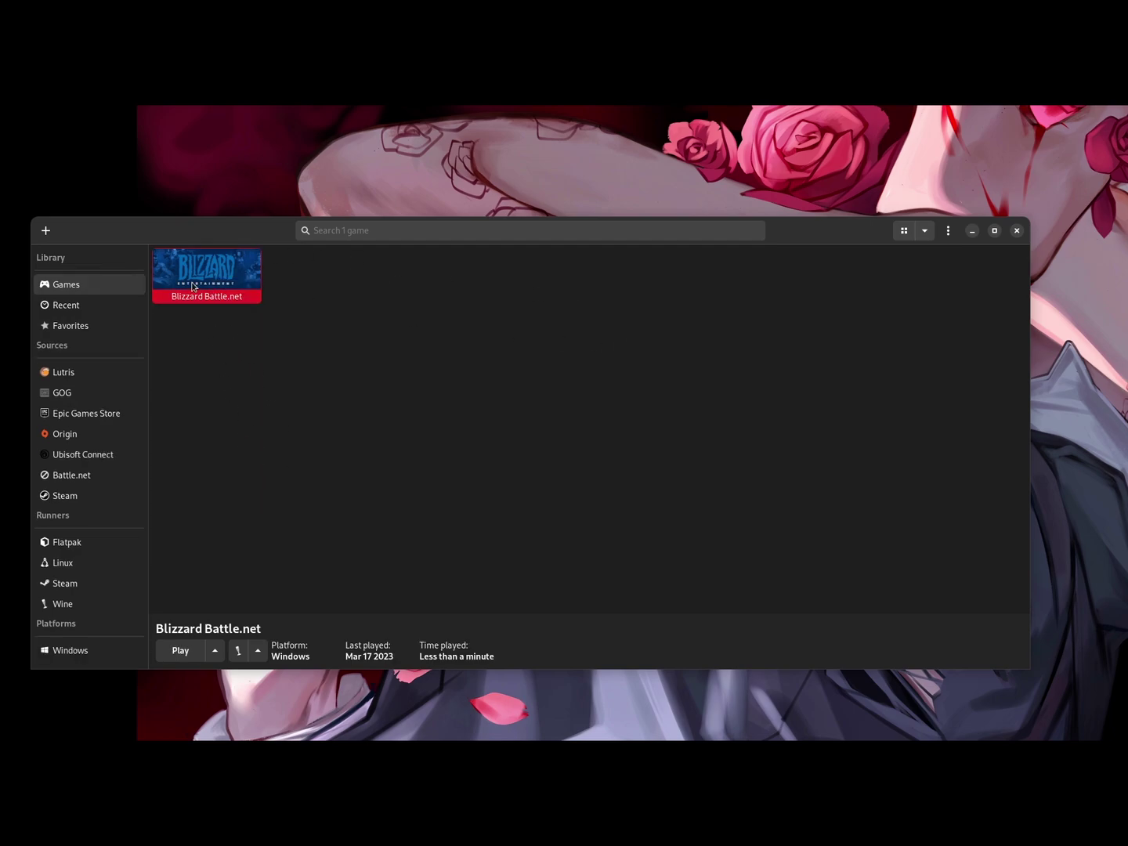
{"action": "left_click", "coordinate": [449, 321]}
{"action": "left_click", "coordinate": [268, 307]}
{"action": "right_click", "coordinate": [198, 273]}
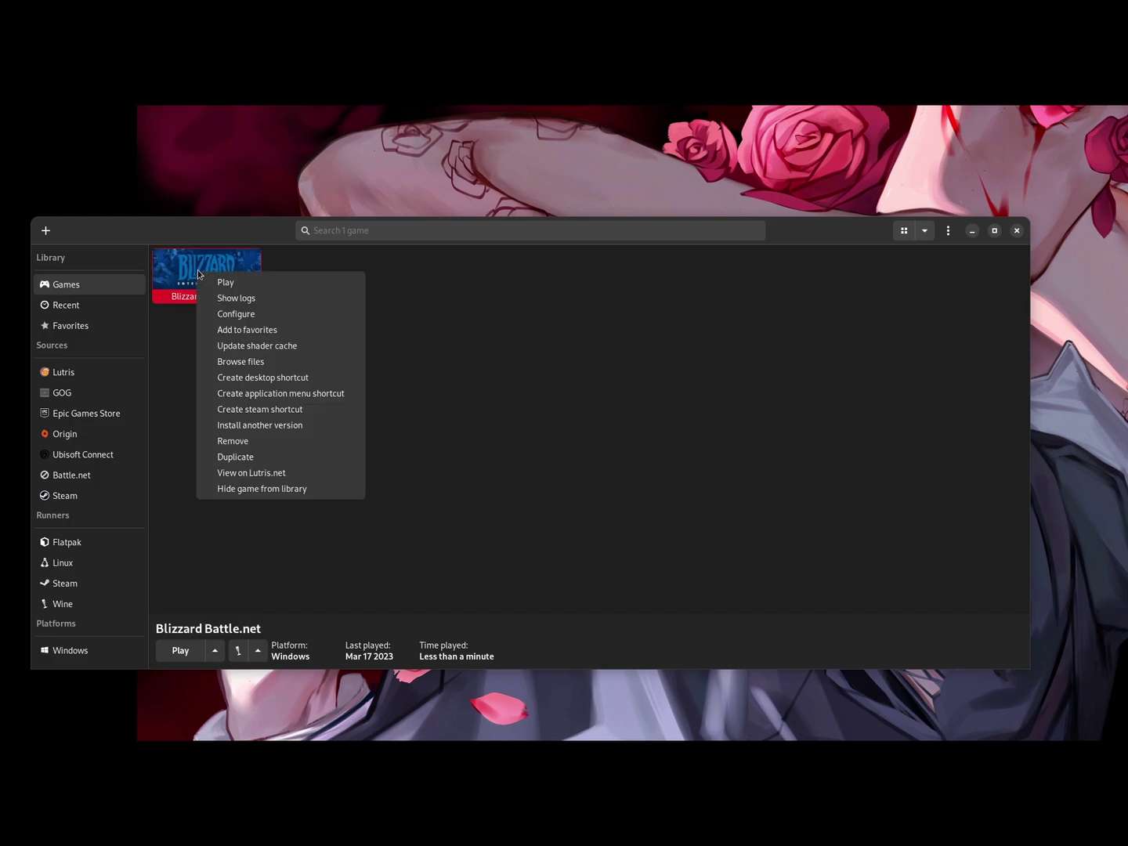
{"action": "left_click", "coordinate": [245, 316]}
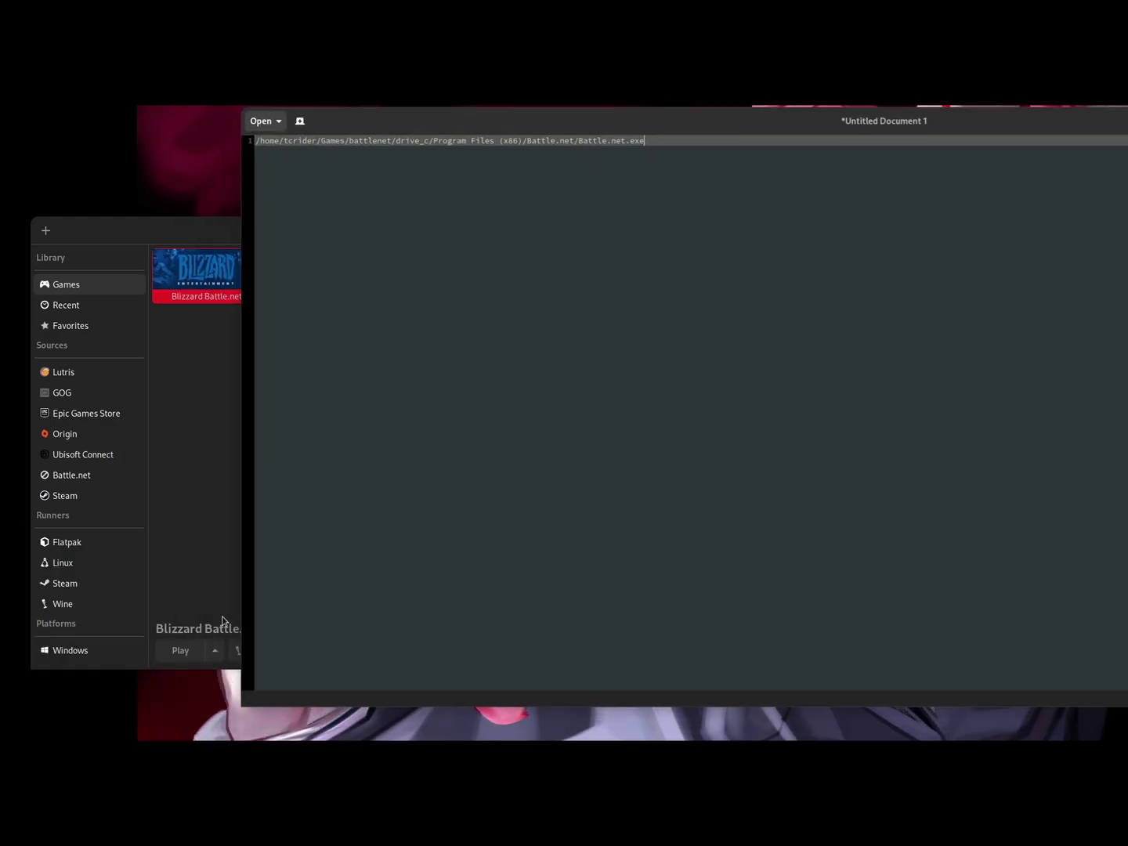
Replace the executable with the installed Program Files (x86) Battle.net.exe path and save.
{"action": "key", "text": "ctrl+a"}
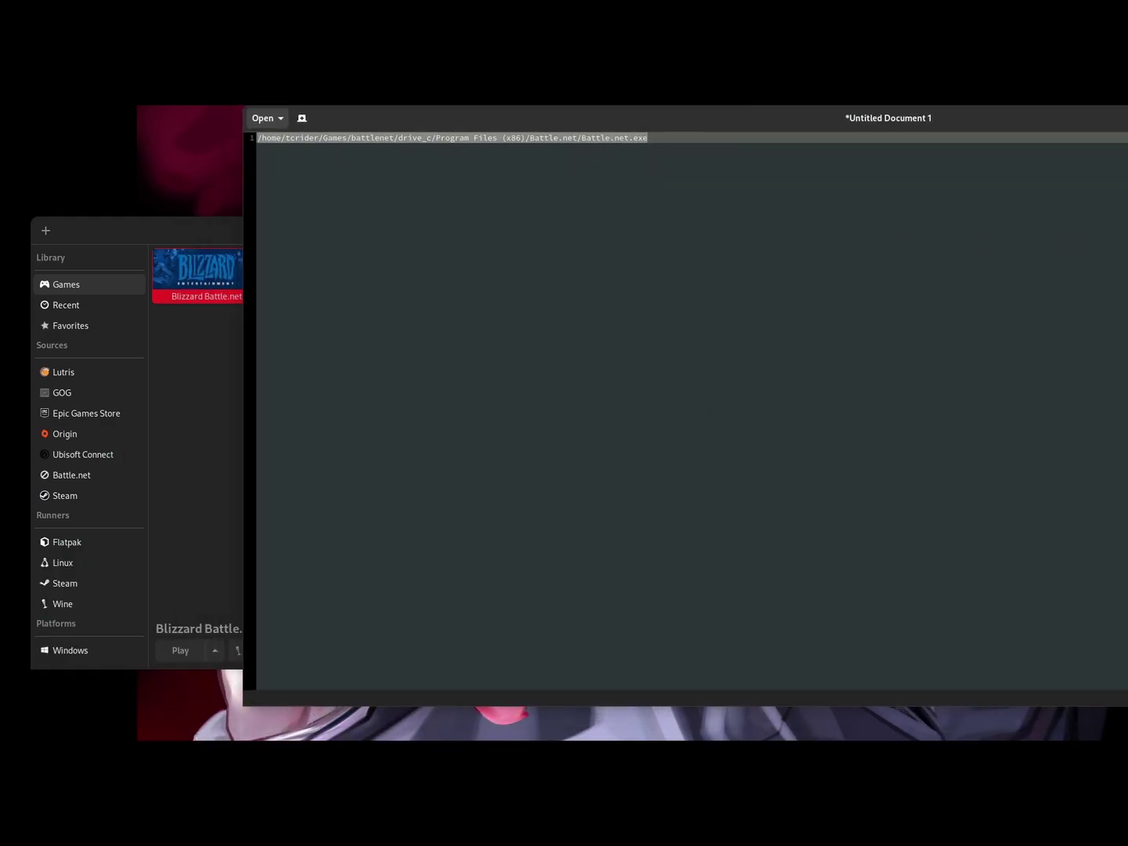
{"action": "key", "text": "alt+Tab"}
{"action": "left_click", "coordinate": [736, 258]}
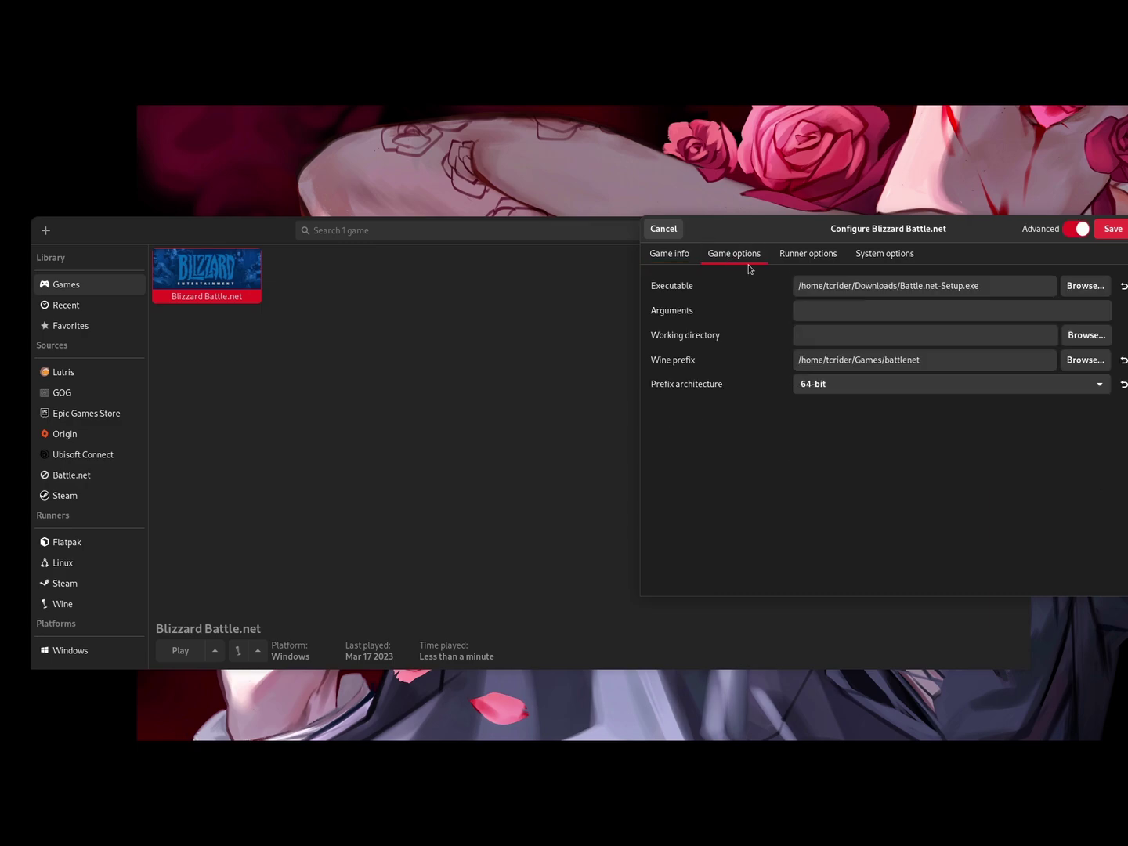
{"action": "triple_click", "coordinate": [859, 287]}
{"action": "key", "text": "ctrl+v"}
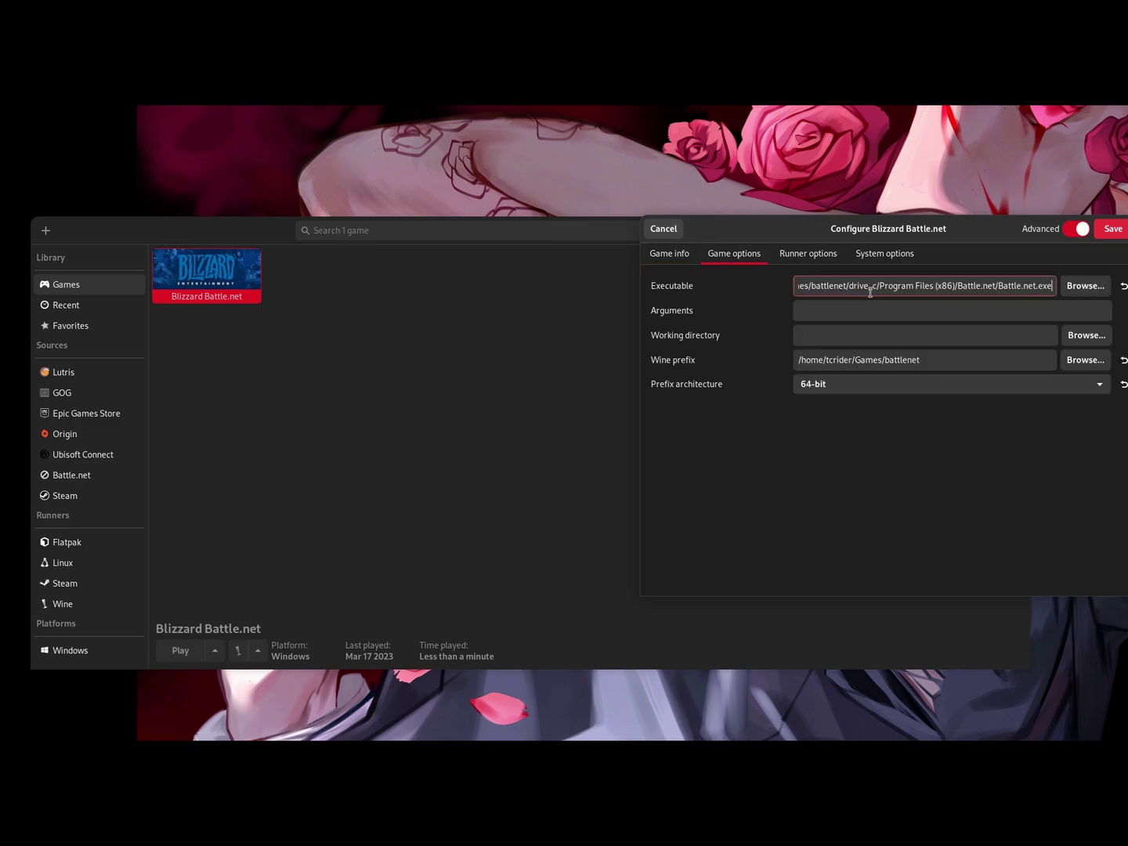
{"action": "left_click", "coordinate": [1116, 231]}
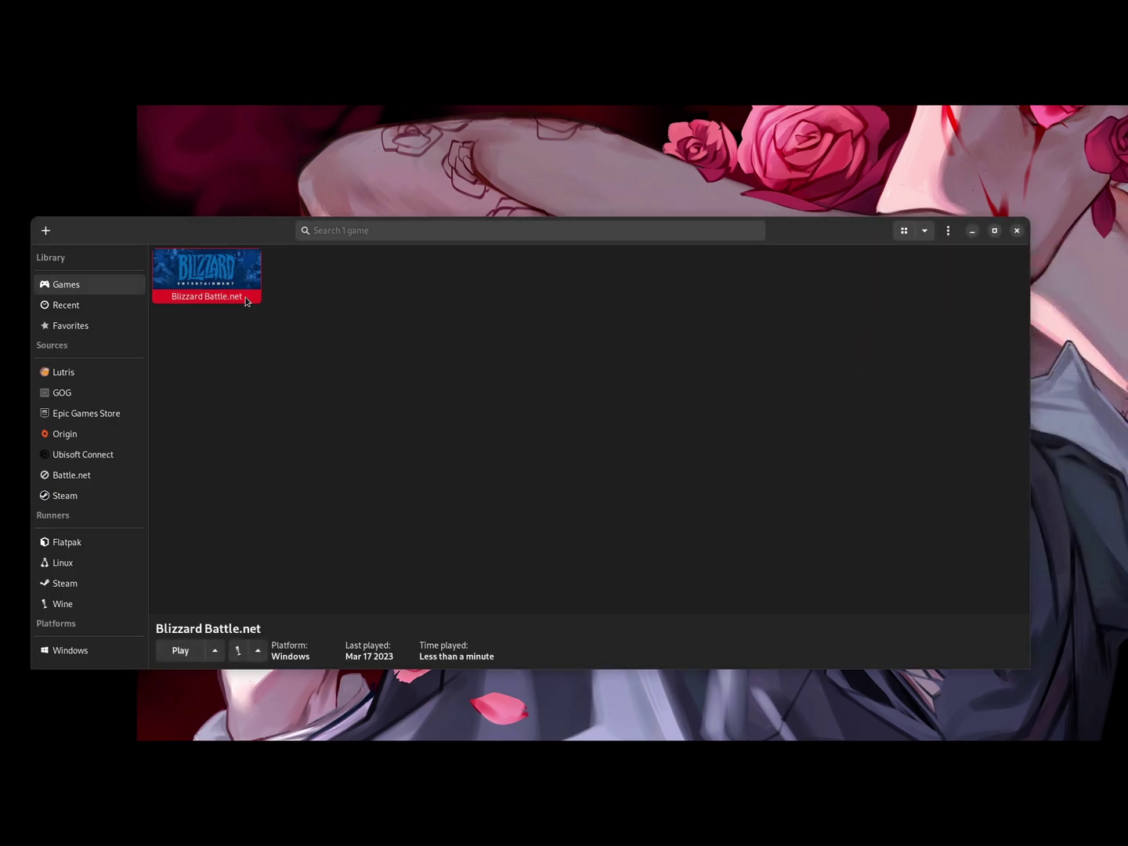
Launch Blizzard Battle.net using Play from its tile's actions.
{"action": "right_click", "coordinate": [205, 277]}
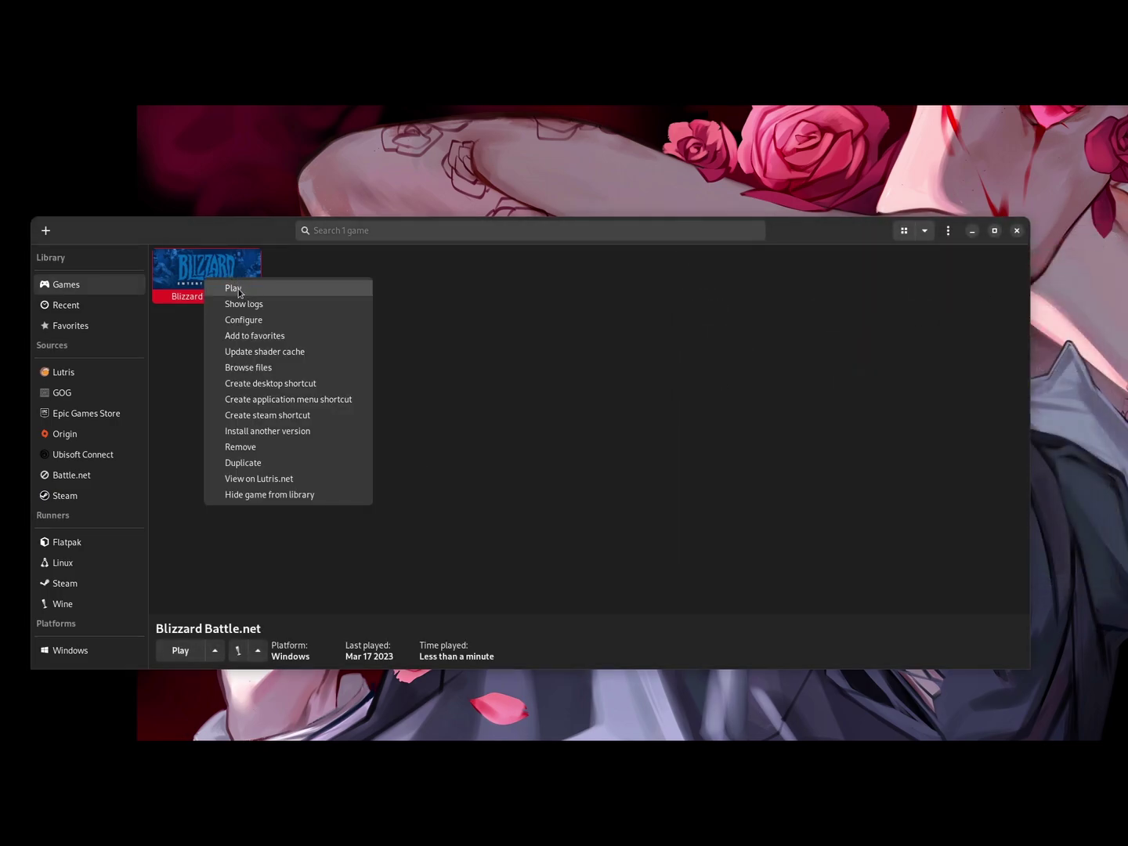
{"action": "left_click", "coordinate": [238, 290]}
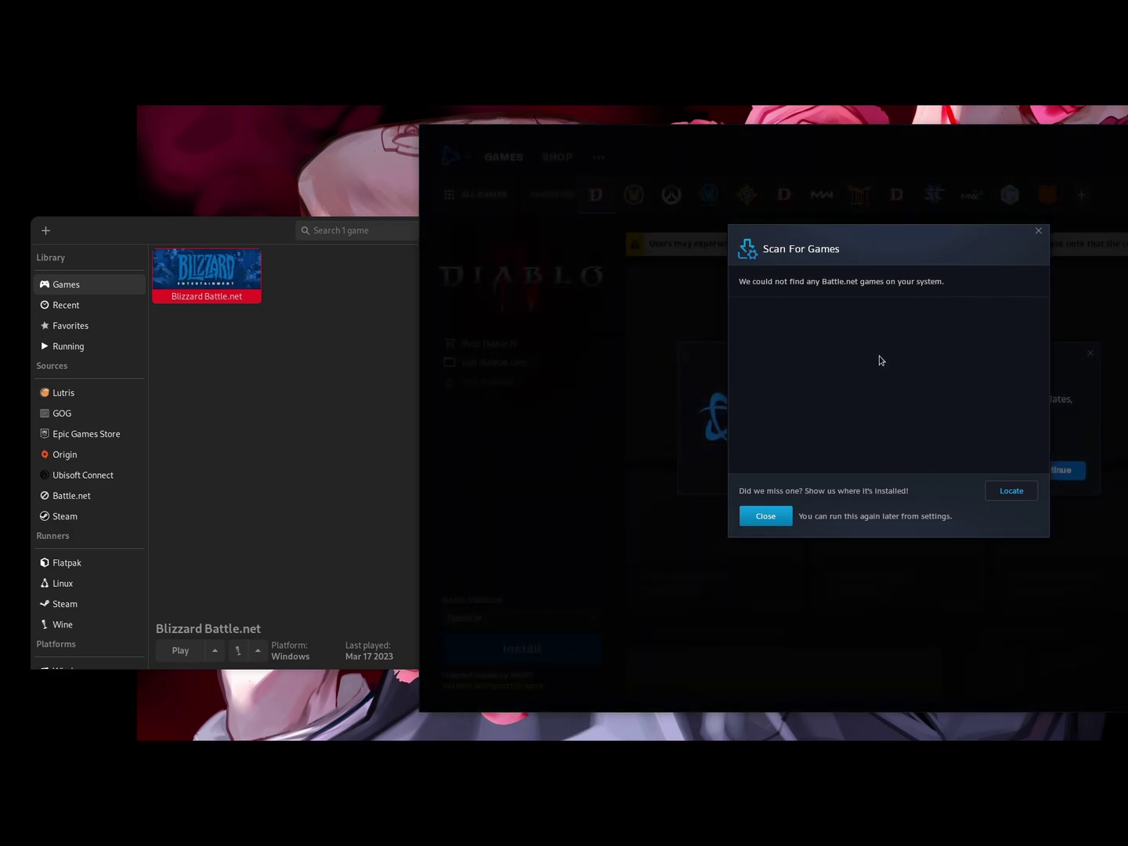
Dismiss the no-games notice, welcome message, tour and personalization tip, moving the window into view.
{"action": "left_click", "coordinate": [765, 516]}
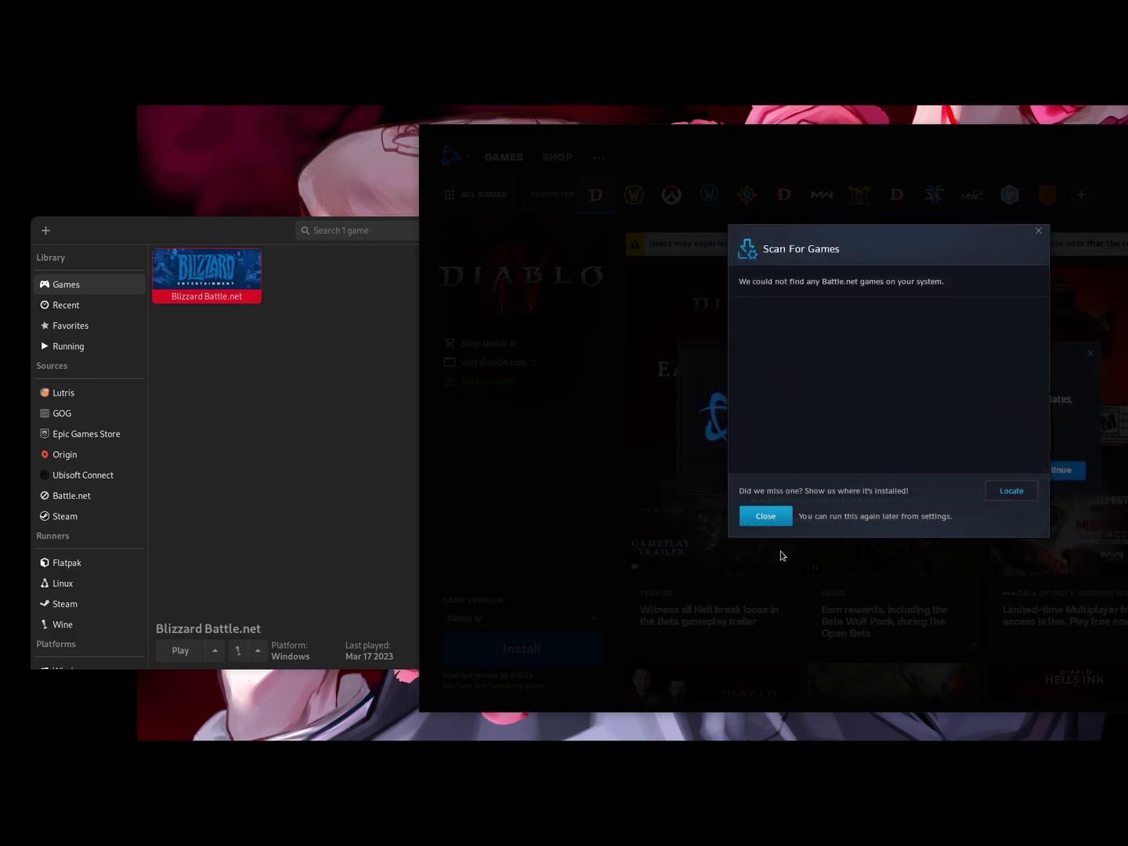
{"action": "left_click", "coordinate": [766, 517]}
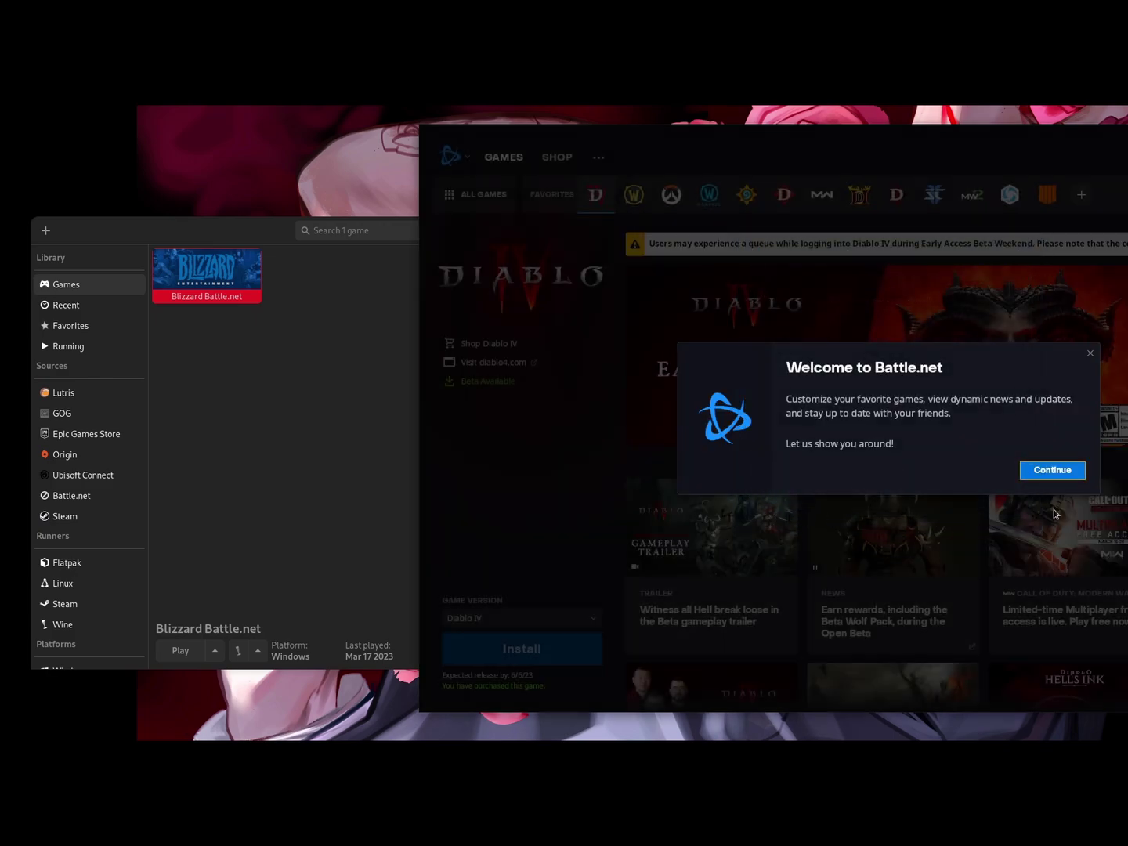
{"action": "left_click", "coordinate": [1051, 474]}
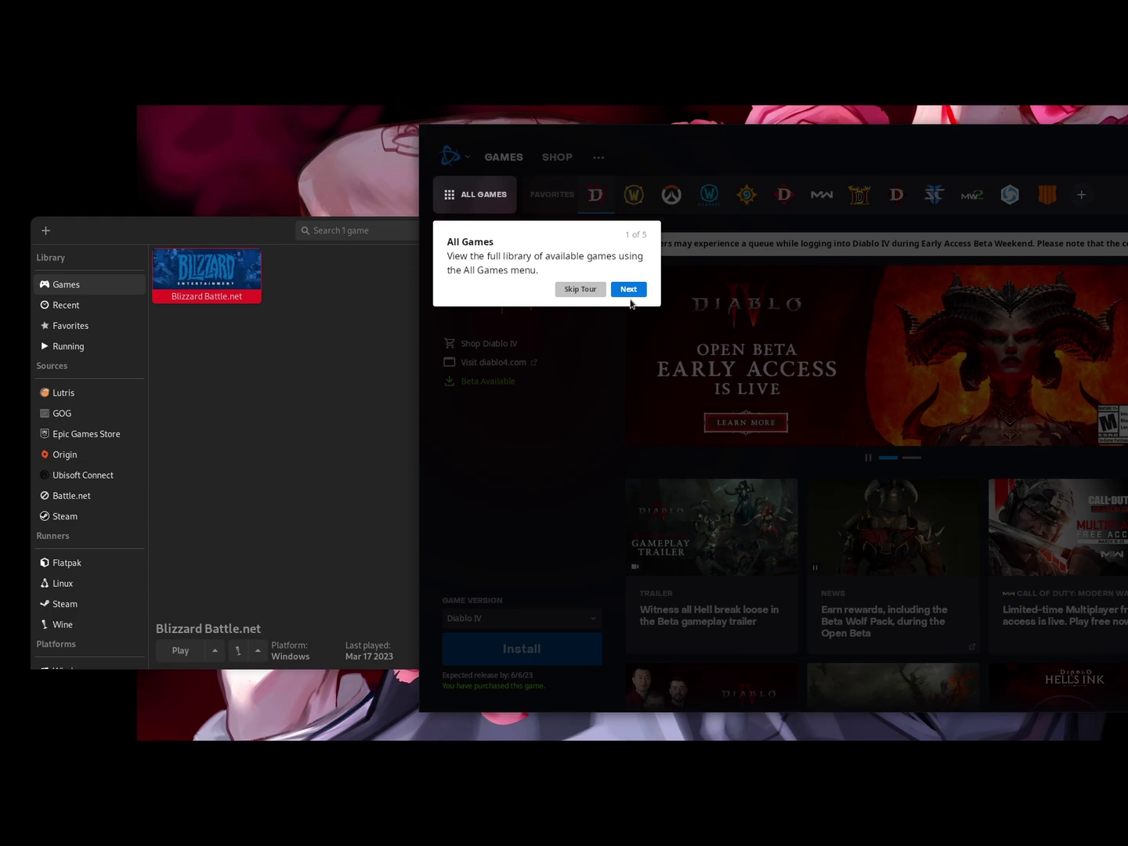
{"action": "left_click", "coordinate": [582, 293]}
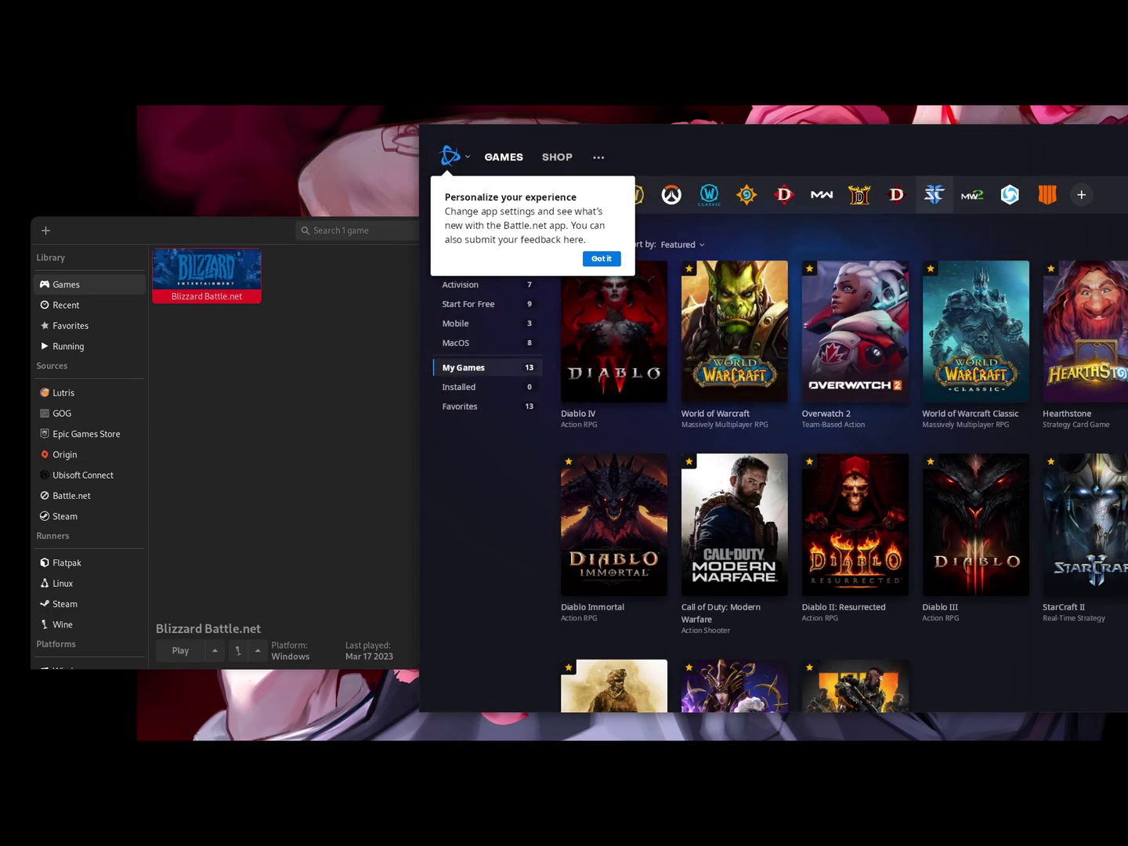
{"action": "left_click_drag", "start_coordinate": [898, 138], "coordinate": [716, 108]}
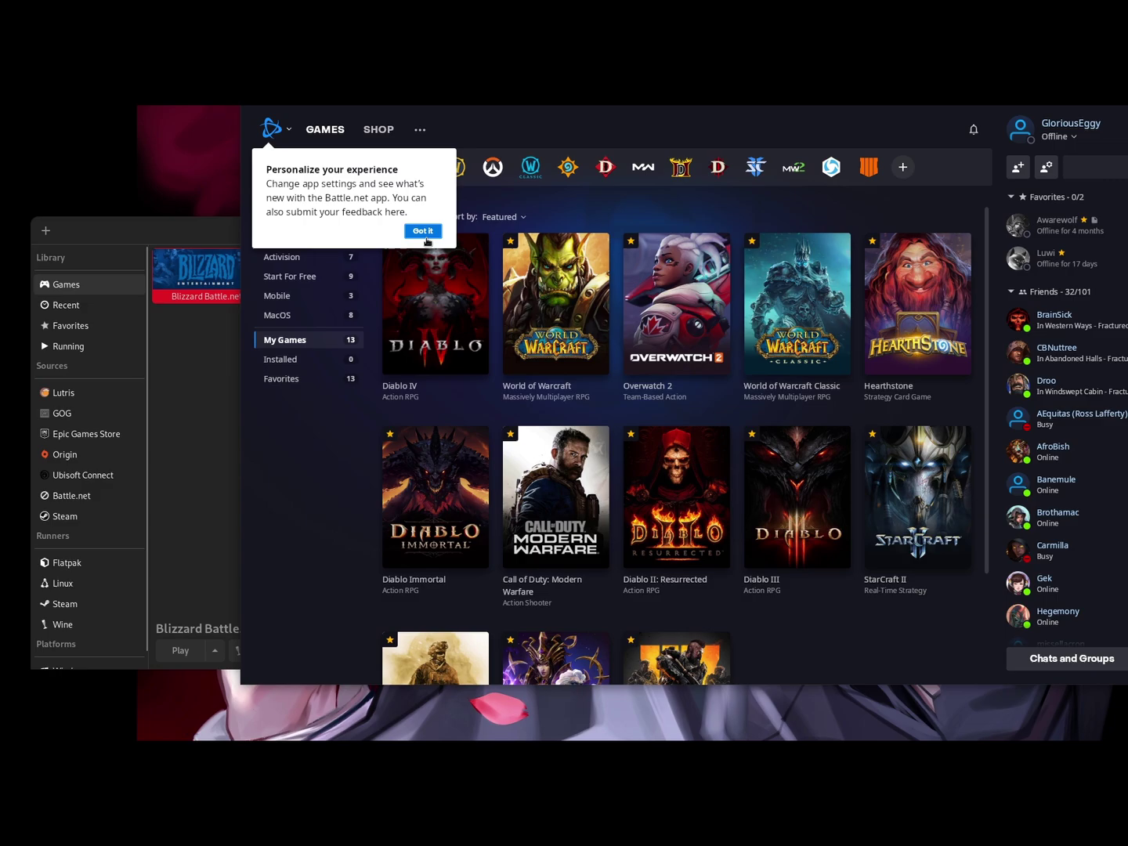
{"action": "left_click", "coordinate": [425, 237]}
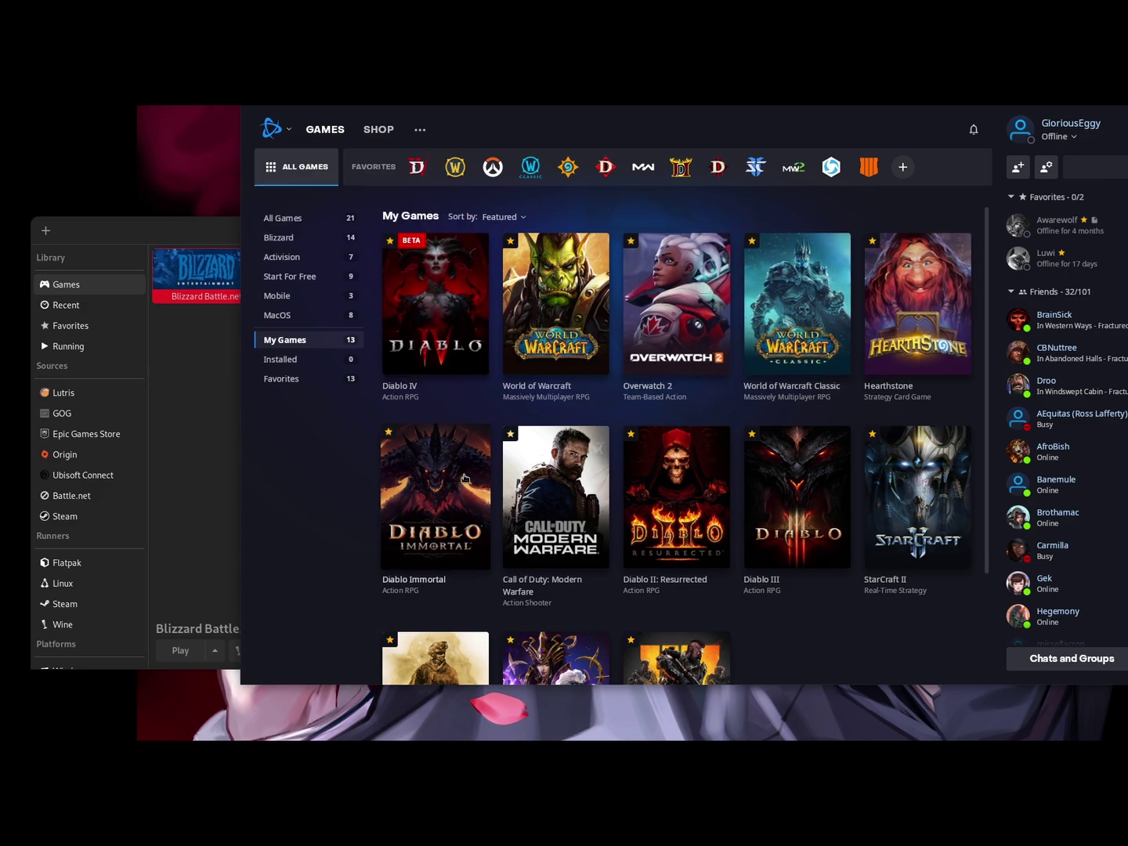